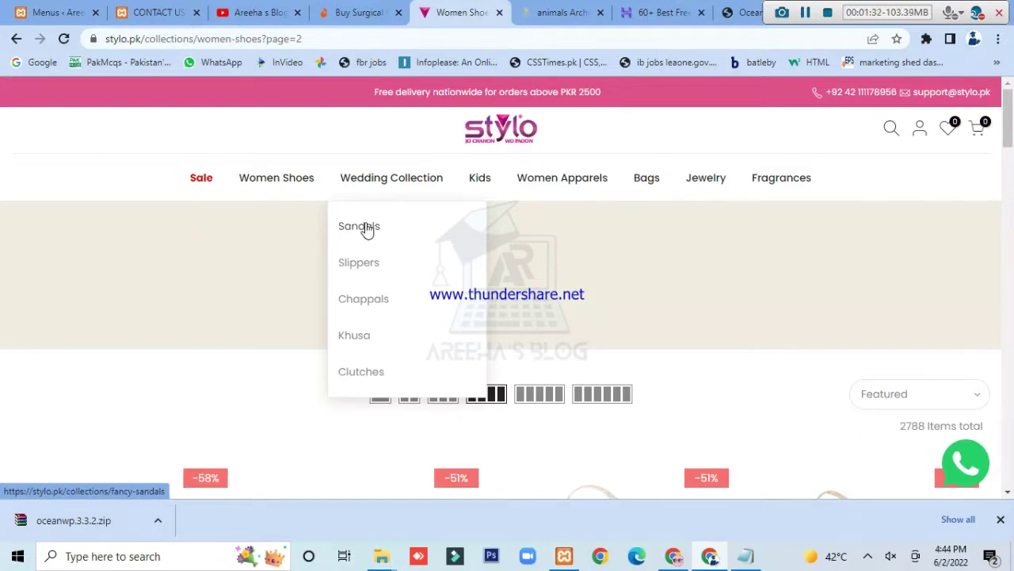
In the WordPress menu editor, create a menu named "manue list1" assigned to the Main display location.
click(75, 9)
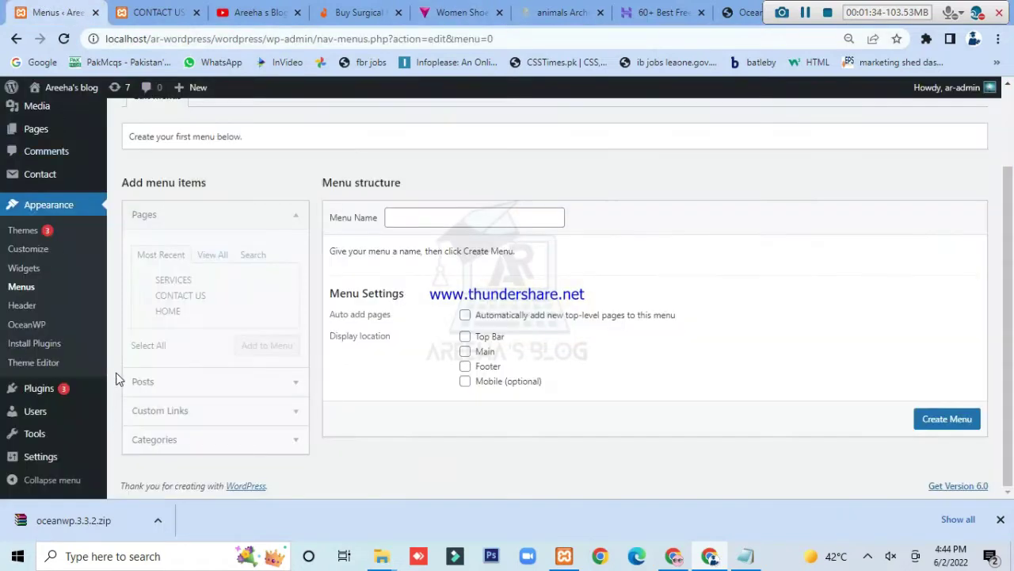
click(426, 220)
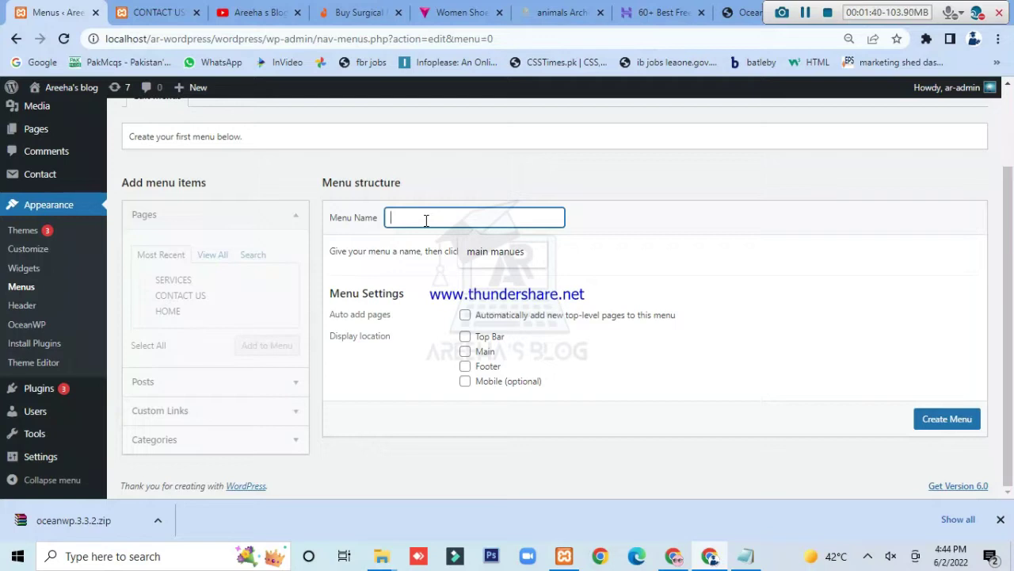
text(manue list1)
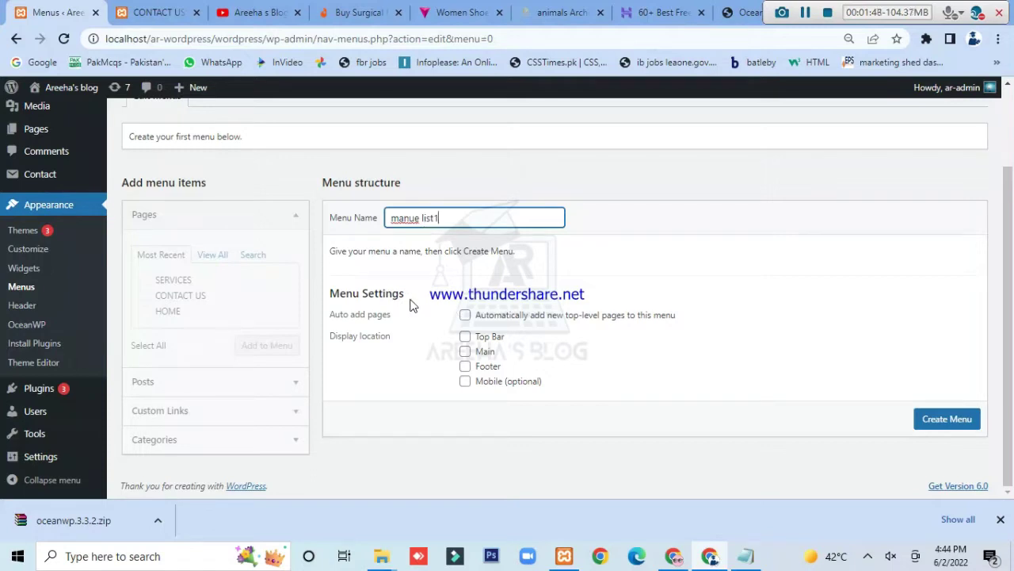
click(465, 352)
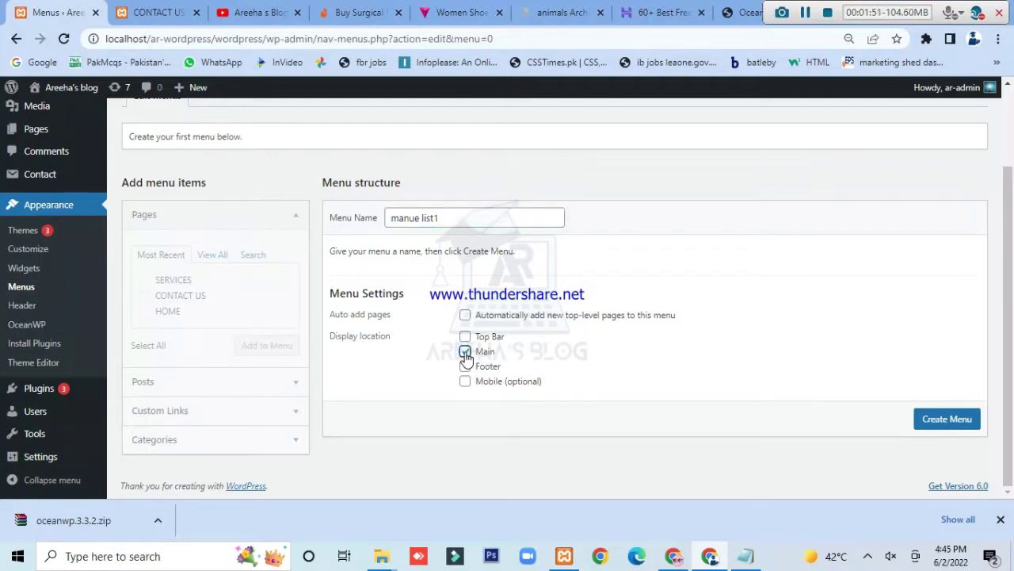
click(949, 424)
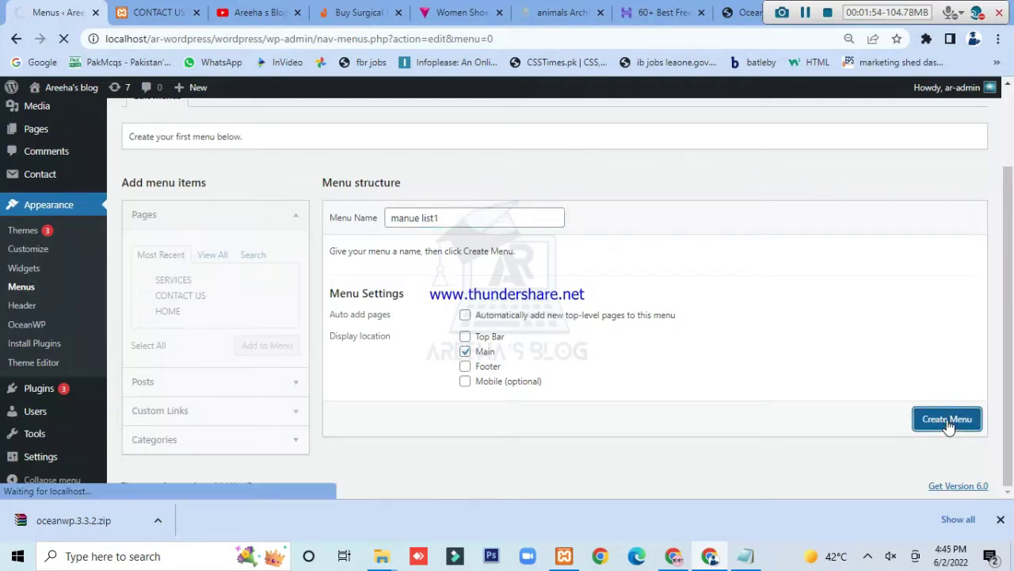
Examine the posts, custom links and full category list available for adding to the menu.
scroll(313, 277, down, 1)
scroll(317, 272, down, 2)
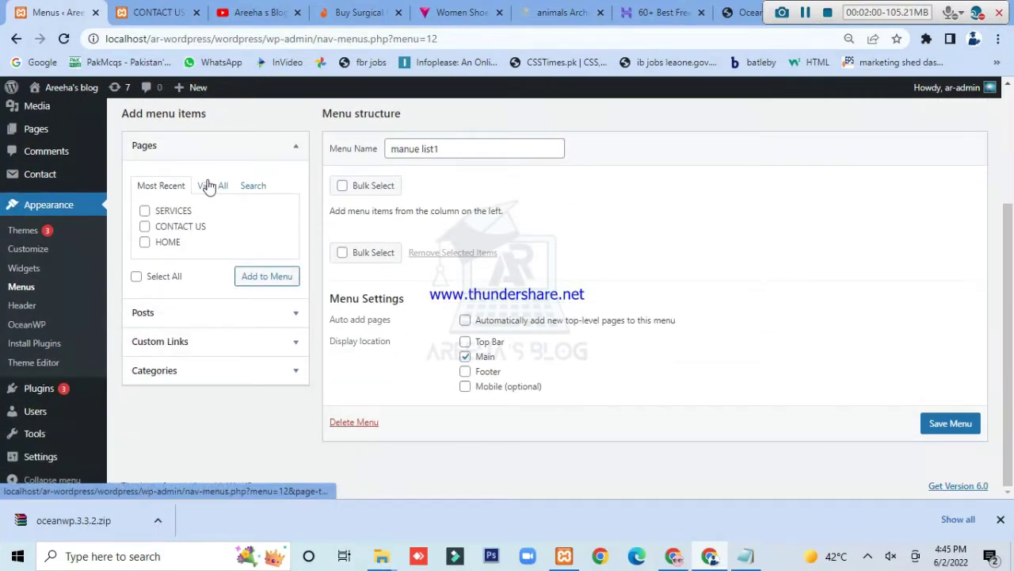
click(174, 310)
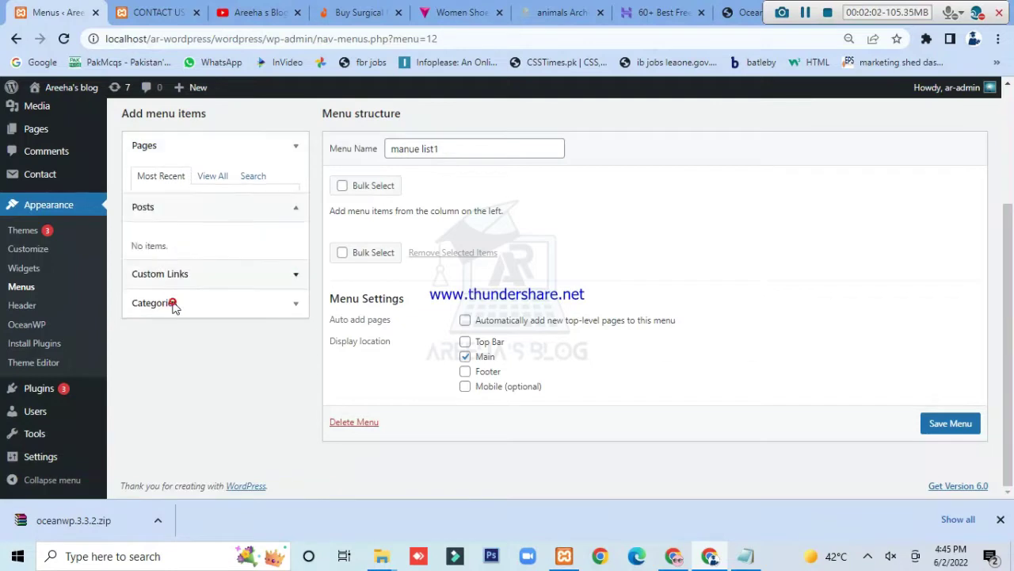
click(181, 261)
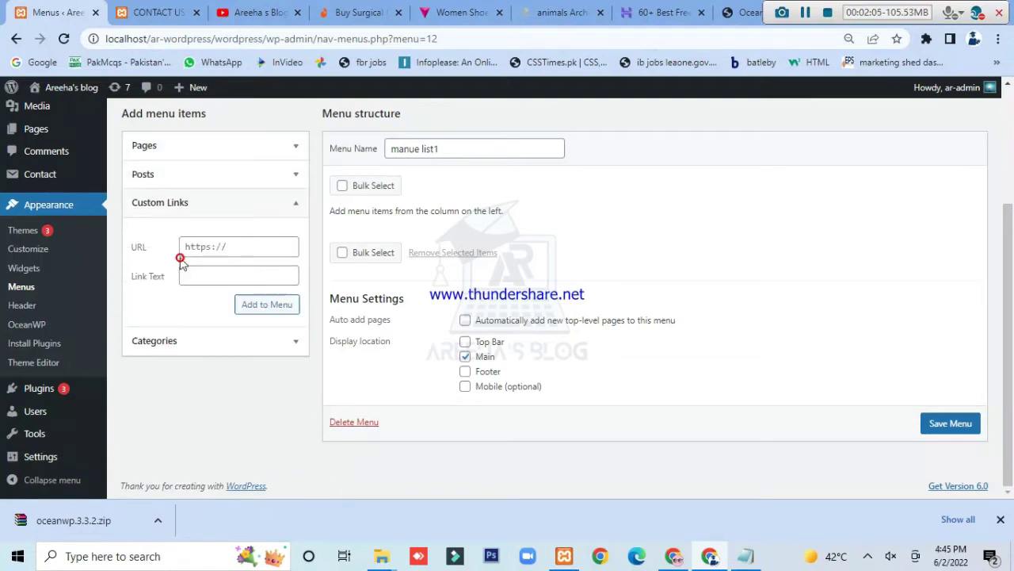
click(173, 338)
scroll(174, 341, up, 3)
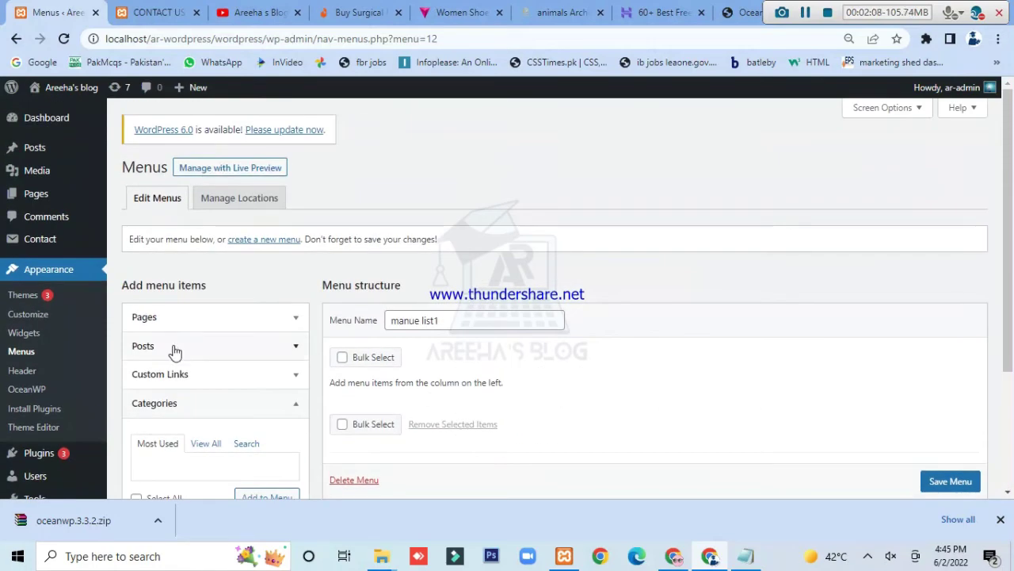
click(208, 443)
scroll(262, 365, down, 3)
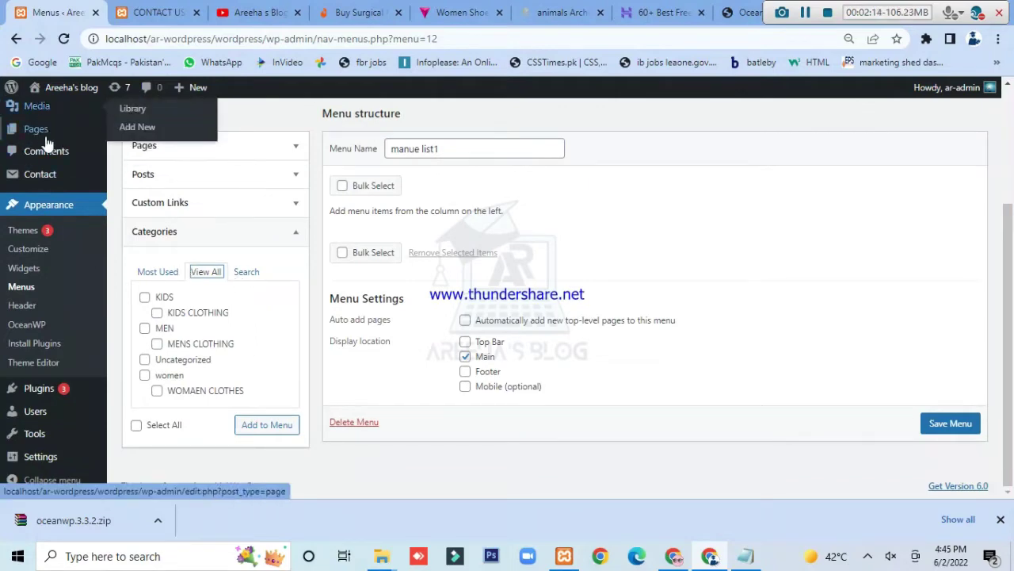
Publish the draft post about starting Fiverr with no experience and return to the posts list.
scroll(49, 154, up, 3)
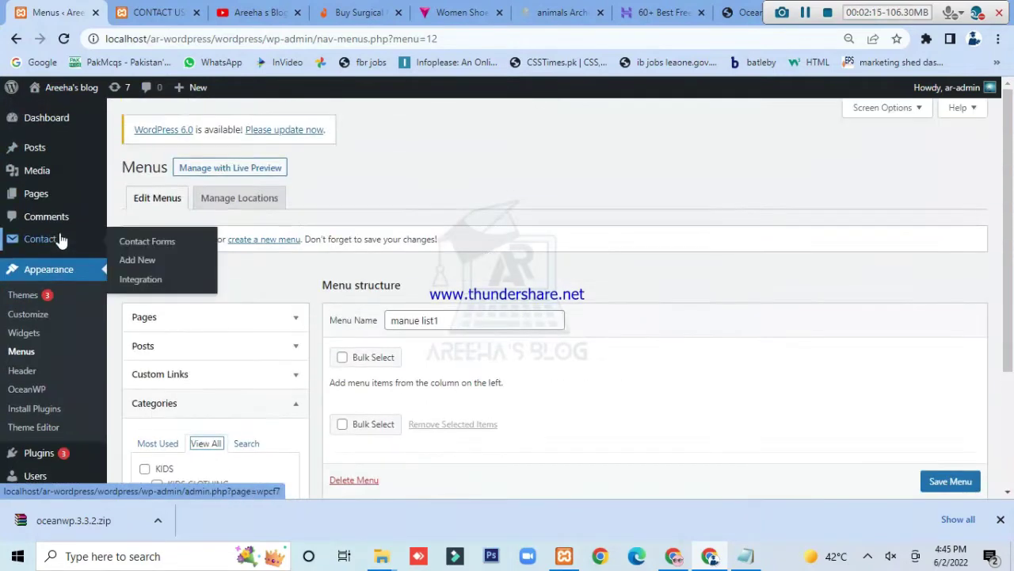
click(57, 153)
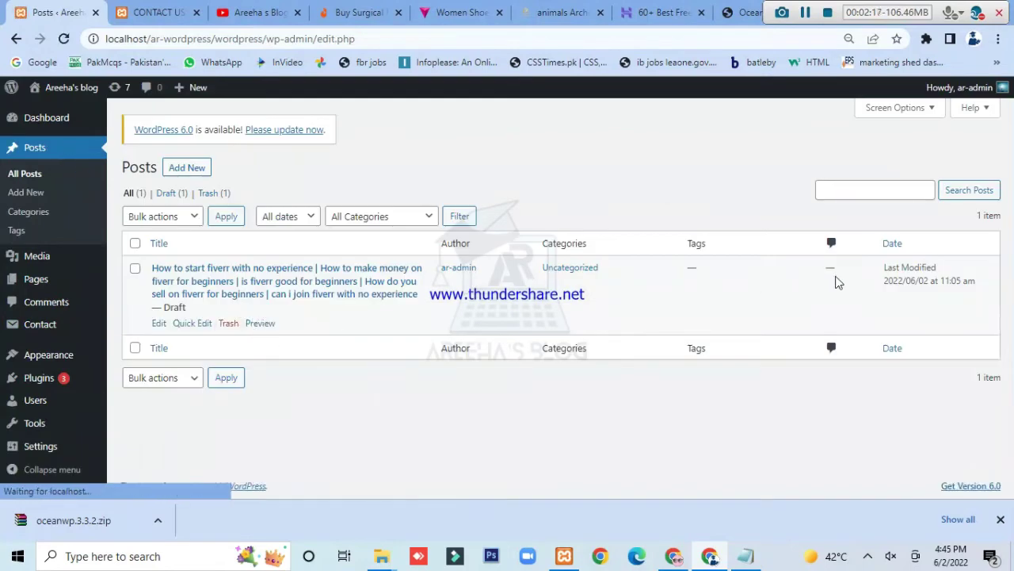
click(159, 323)
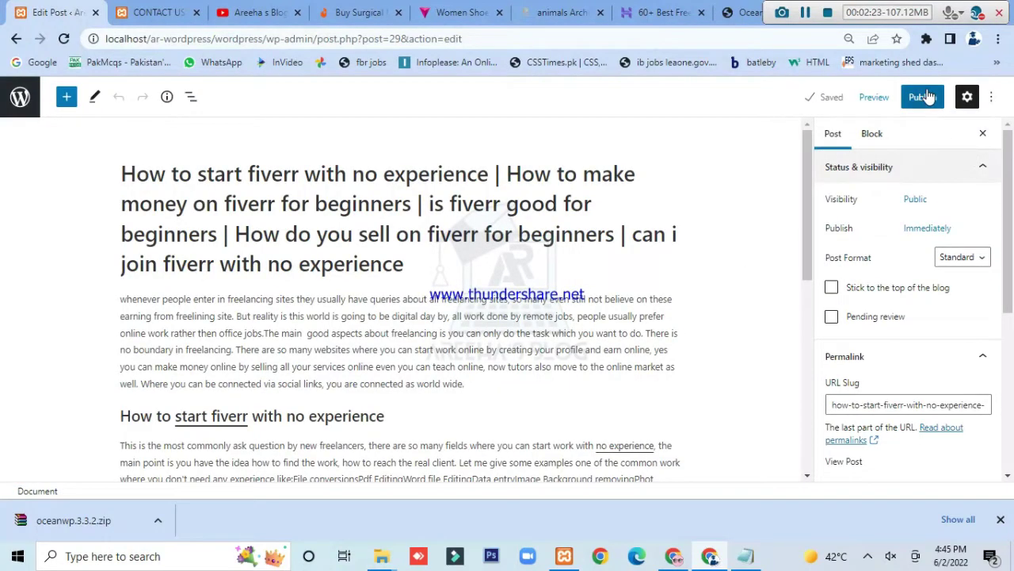
click(929, 96)
click(886, 96)
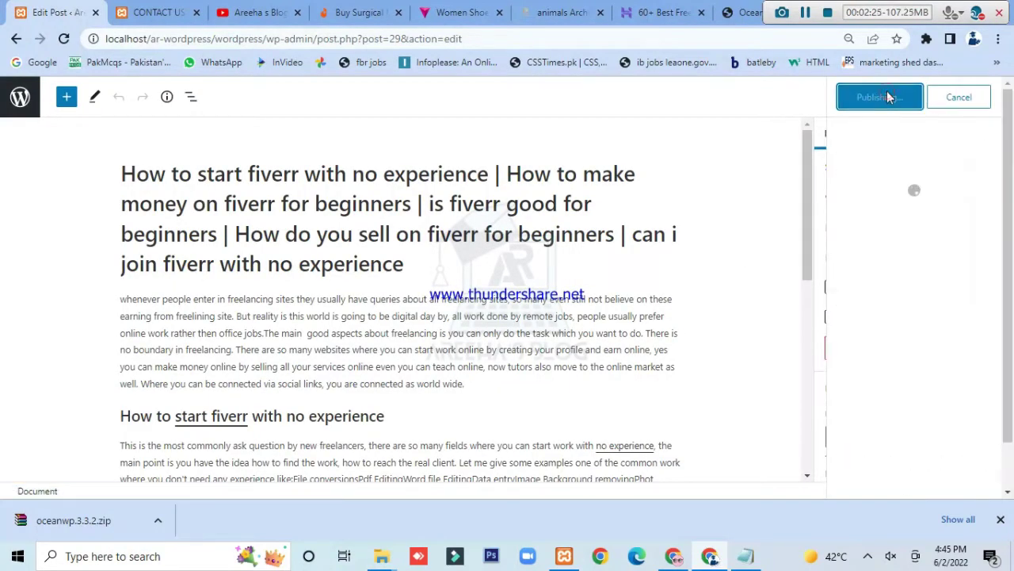
click(15, 38)
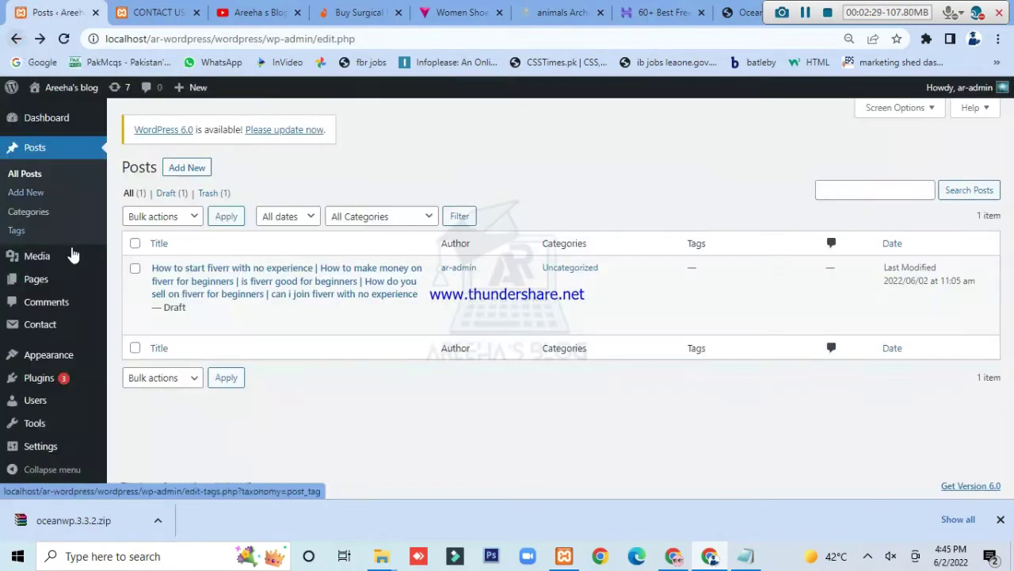
Reload the site's CONTACT US page and open the Fiverr post from Recent Posts.
click(154, 12)
click(65, 38)
scroll(230, 354, down, 4)
scroll(231, 354, up, 4)
click(767, 390)
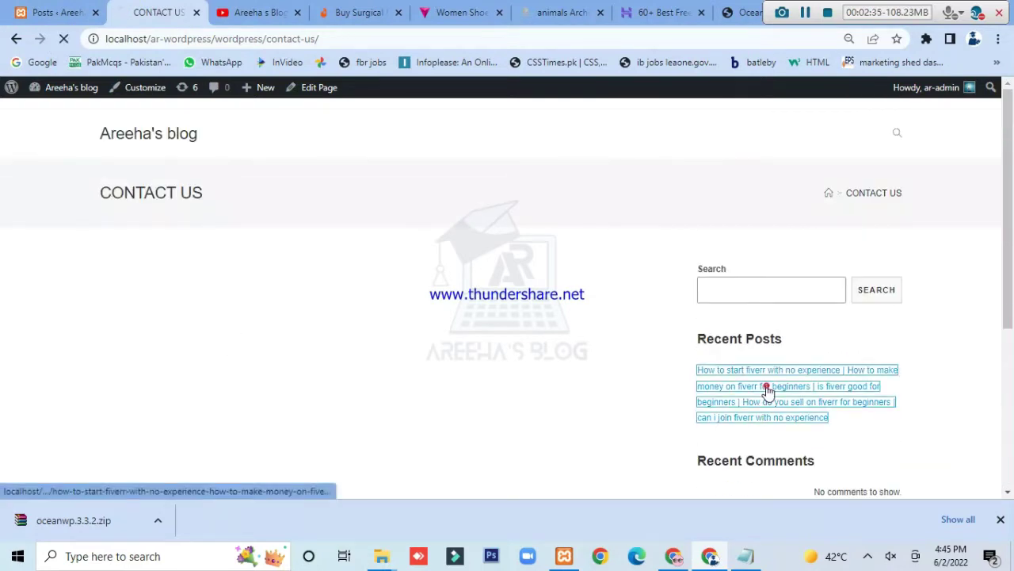
Return to the menu editor in the WordPress admin and select the HOME page as an item to add.
click(43, 6)
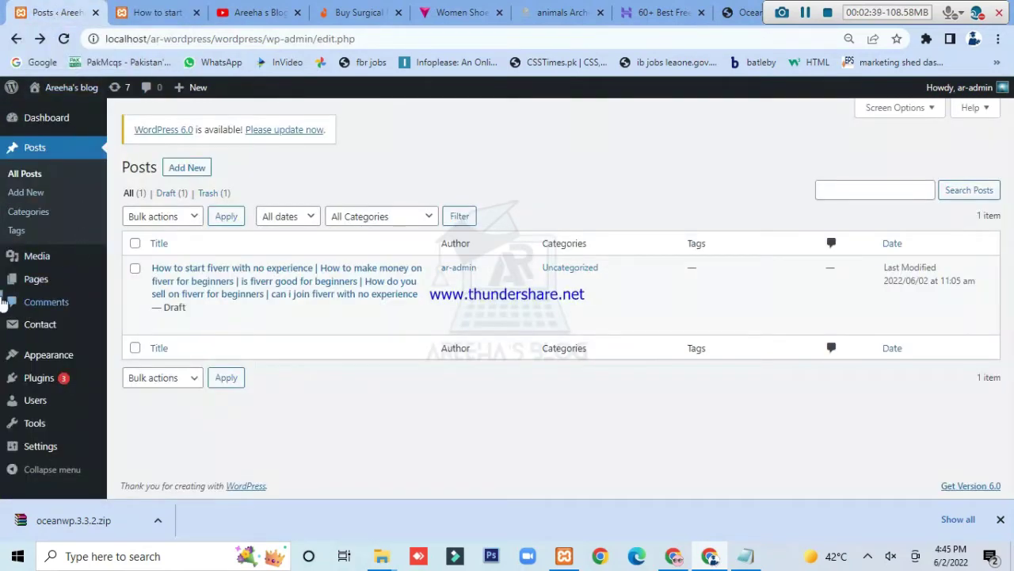
mouse_move(46, 407)
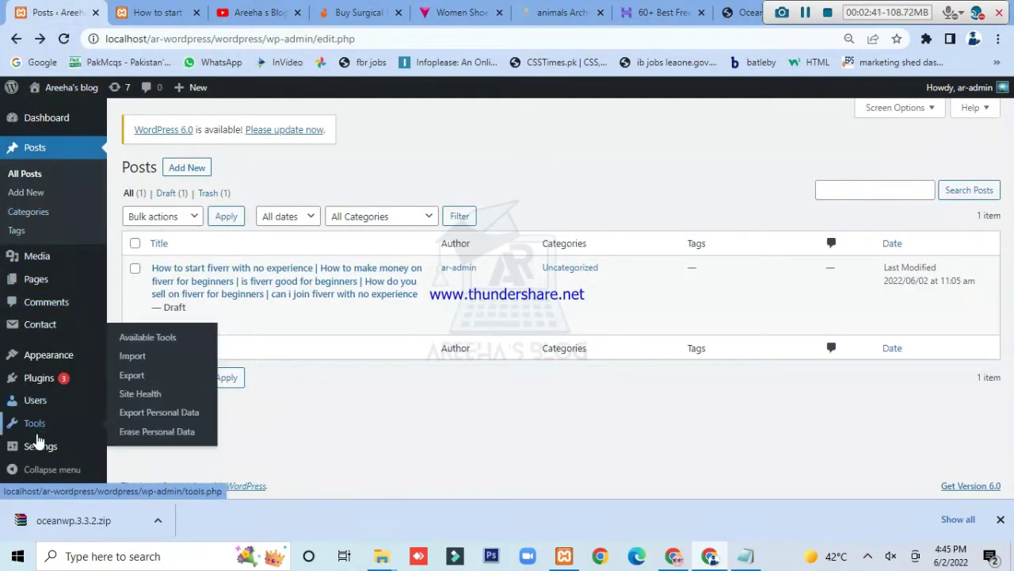
mouse_move(46, 361)
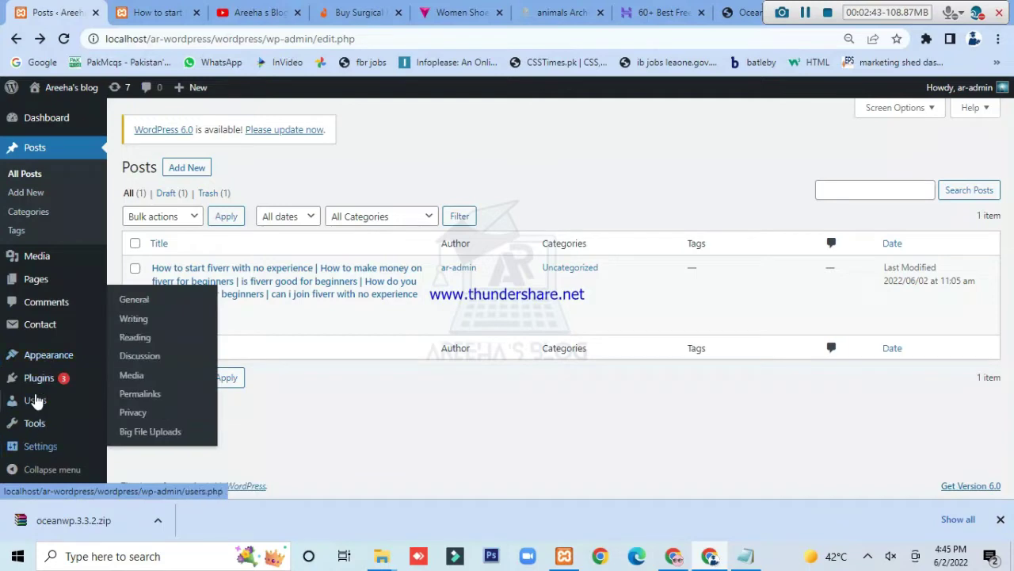
click(117, 354)
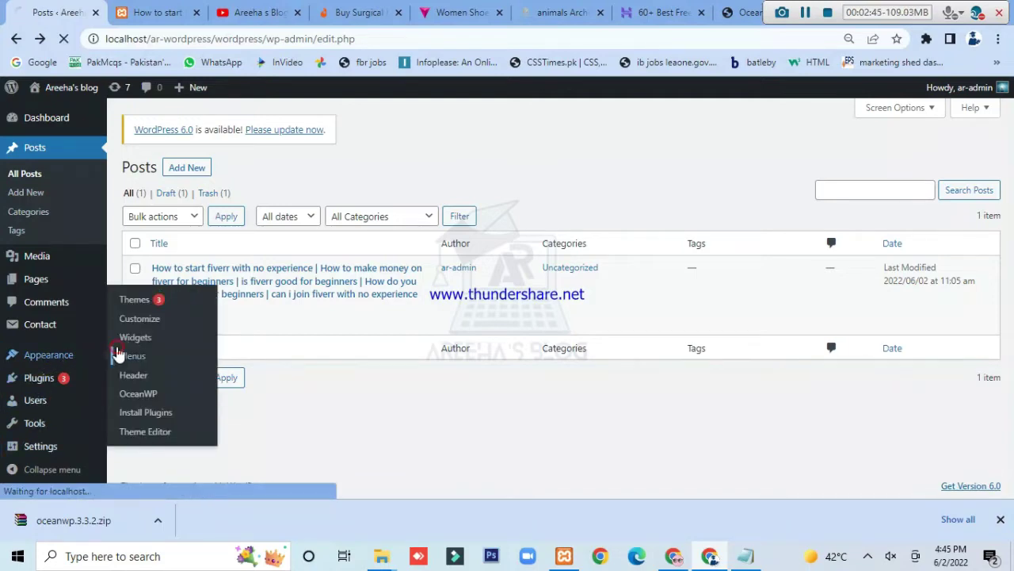
scroll(463, 294, down, 2)
scroll(463, 294, down, 2)
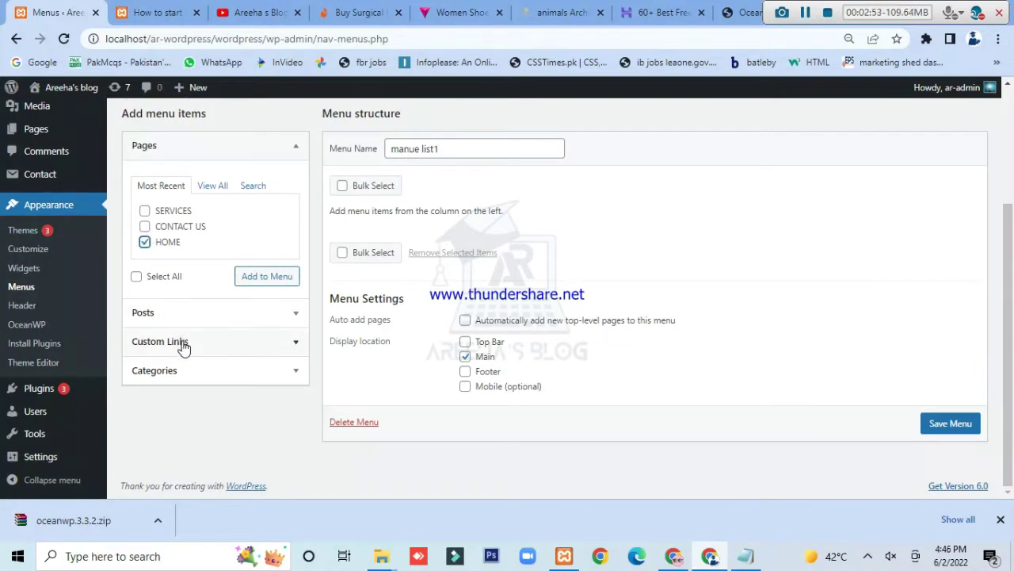
Add the women, MEN and KIDS categories to the menu from the full category list.
click(181, 370)
click(206, 273)
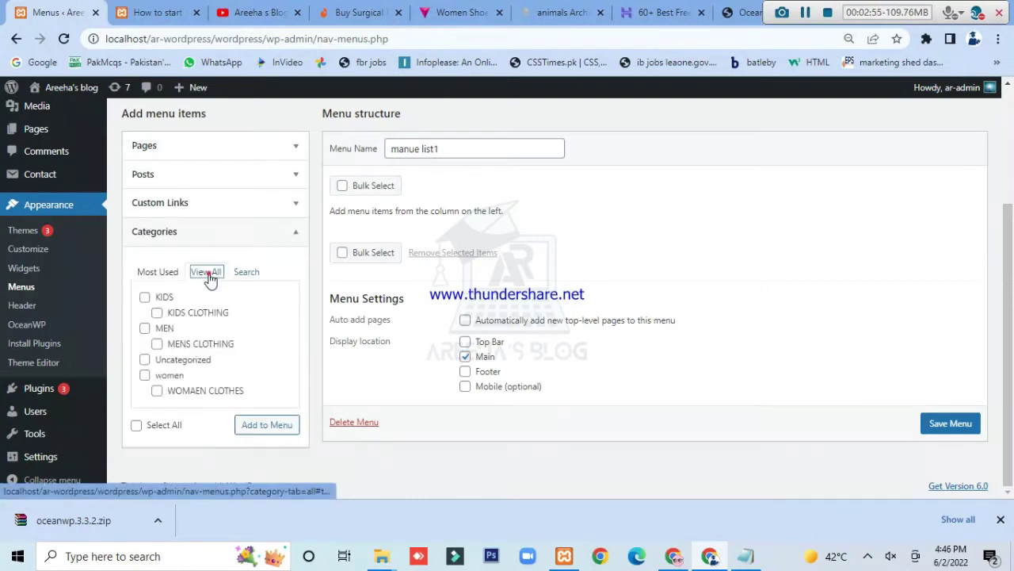
click(144, 375)
click(144, 328)
click(145, 297)
click(271, 426)
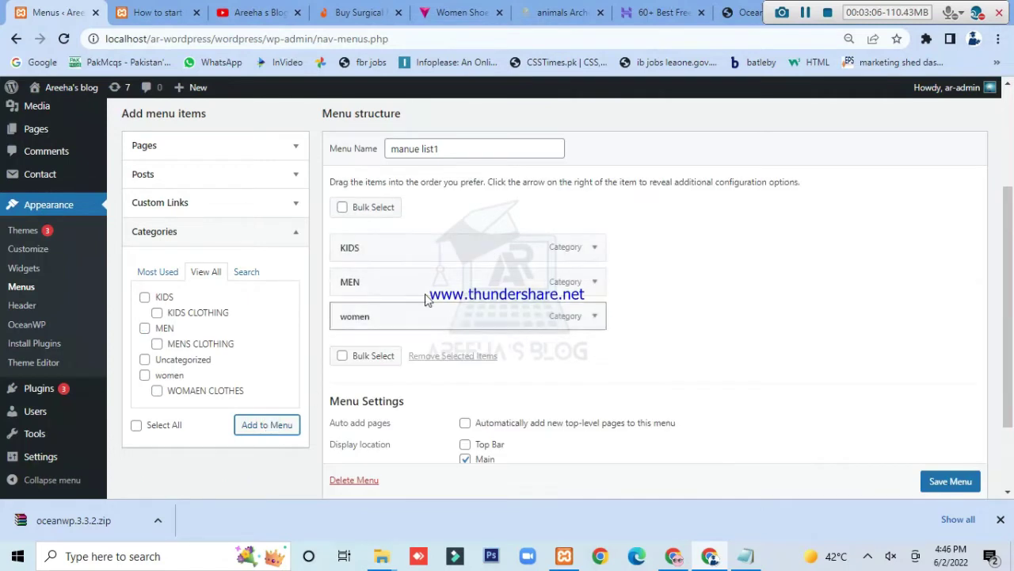
Add the selected HOME page to the menu.
scroll(224, 315, up, 3)
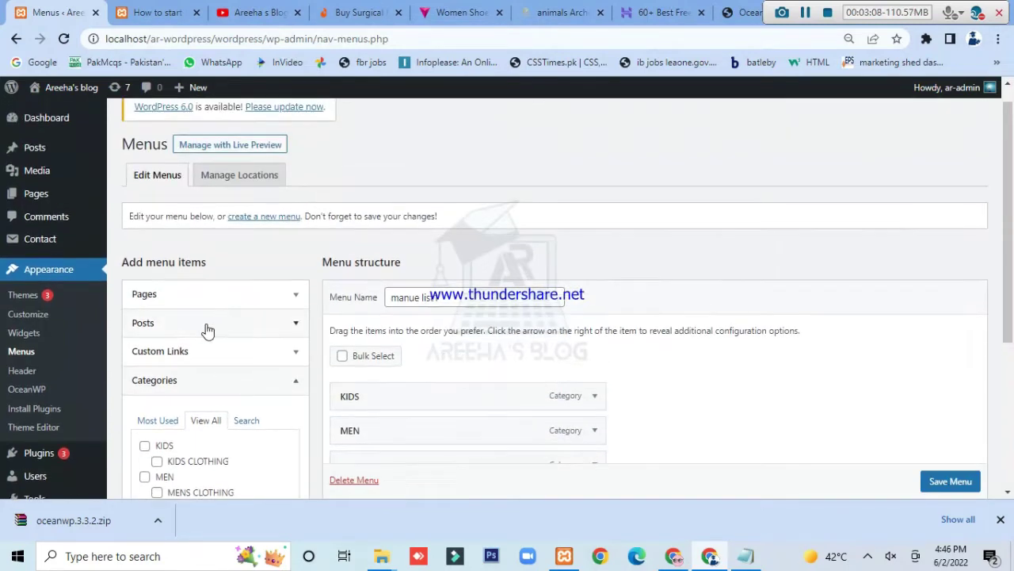
click(189, 301)
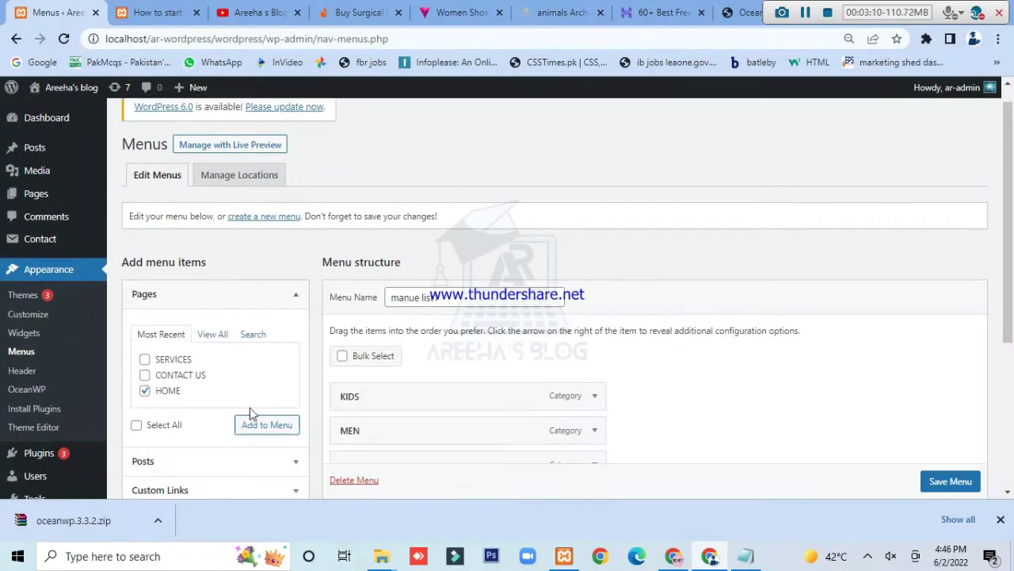
click(259, 425)
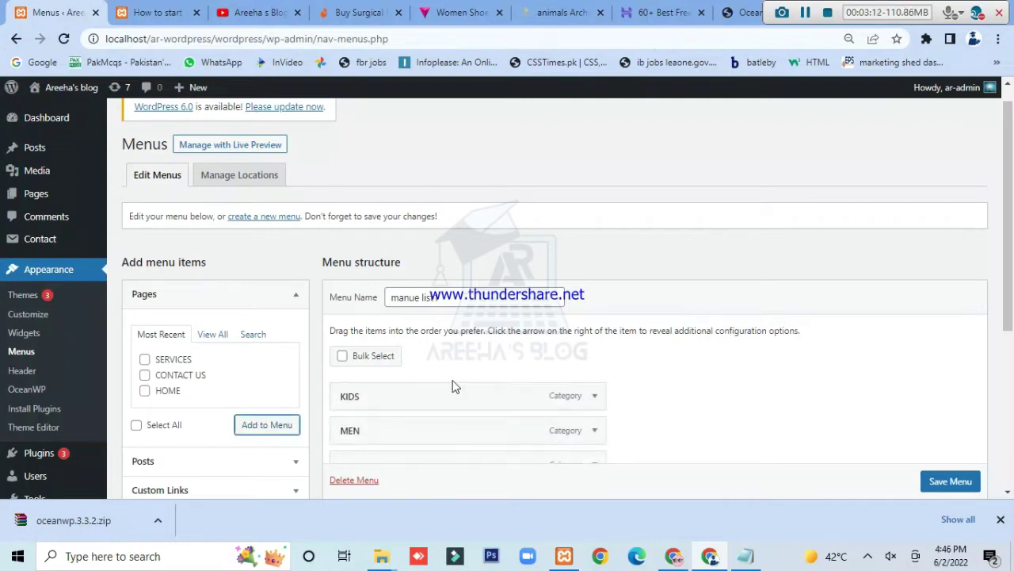
Reorder the menu items as HOME, women, MEN, KIDS.
scroll(452, 383, down, 1)
scroll(453, 380, down, 2)
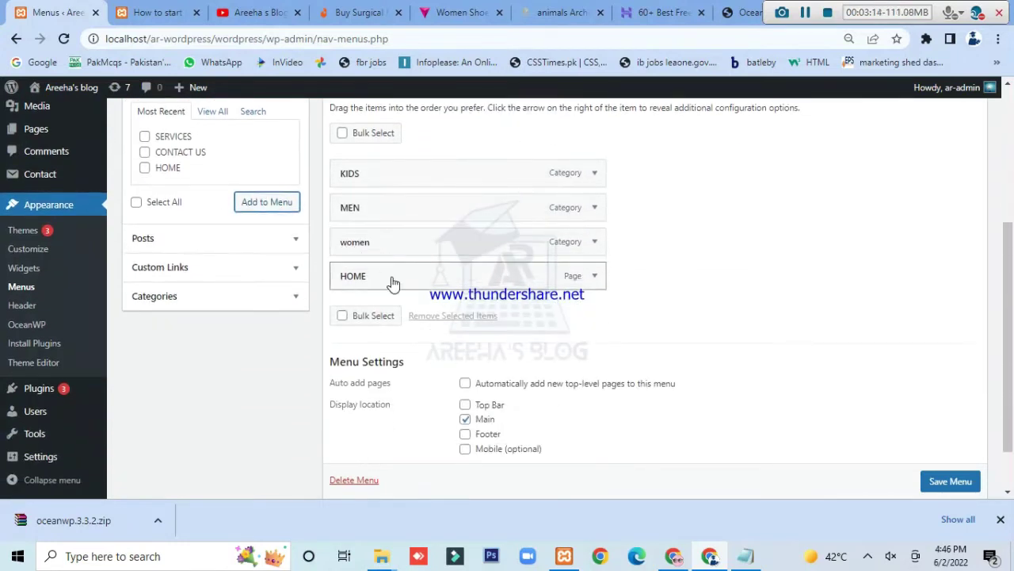
drag(393, 281, 389, 170)
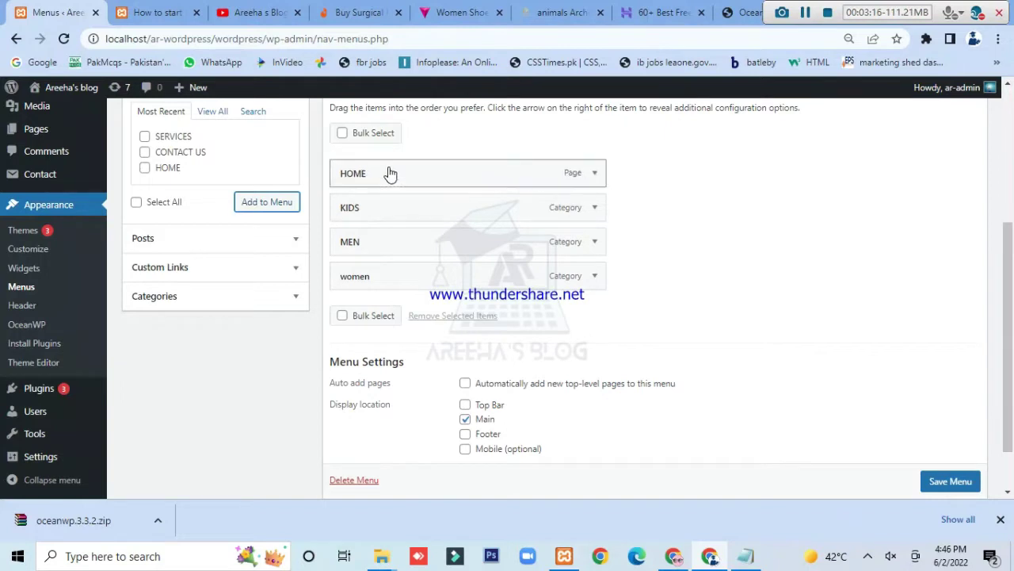
drag(364, 283, 362, 210)
drag(358, 282, 360, 246)
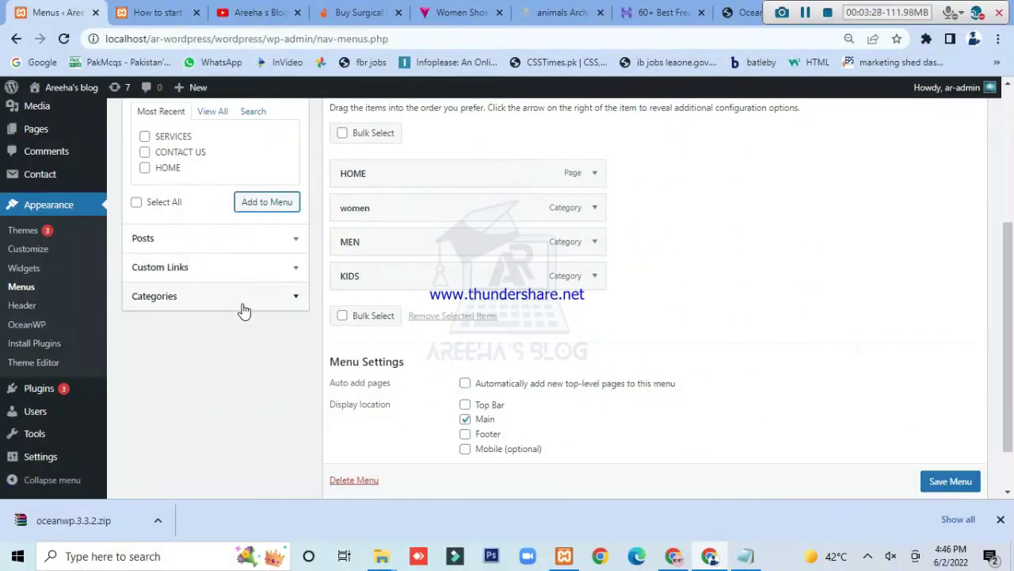
Add the subcategories KIDS CLOTHING, MENS CLOTHING and WOMAEN CLOTHES to the menu.
click(245, 301)
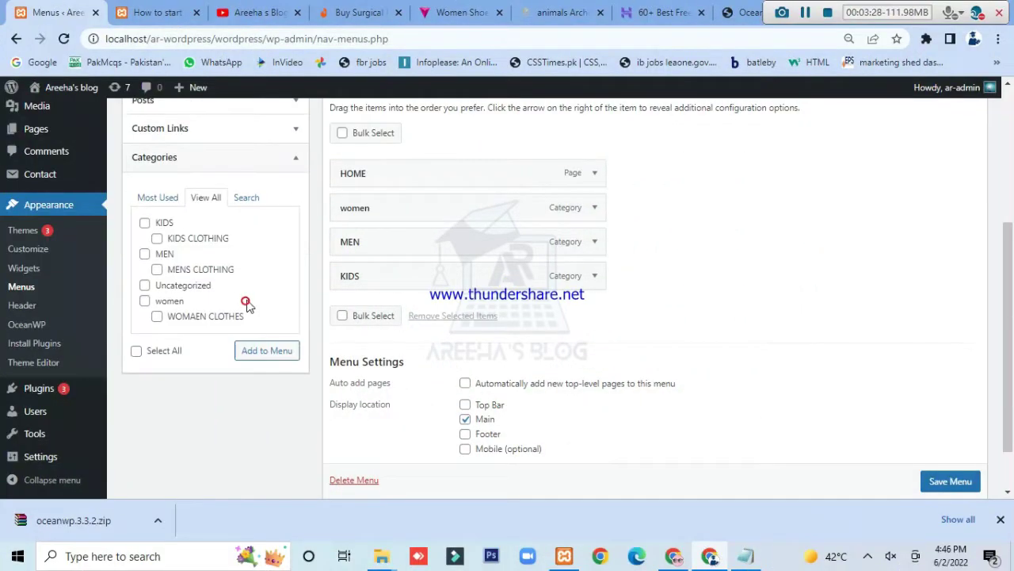
click(157, 239)
click(157, 270)
click(156, 316)
click(255, 355)
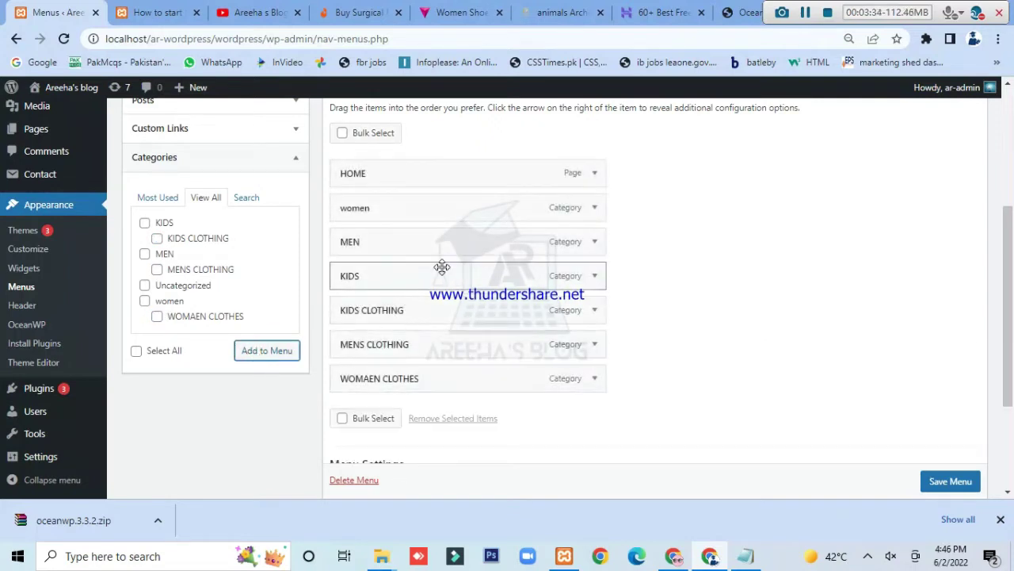
Make WOMAEN CLOTHES a sub item of women, and nest MEN one level deeper beneath WOMAEN CLOTHES.
scroll(441, 267, down, 1)
scroll(398, 259, up, 1)
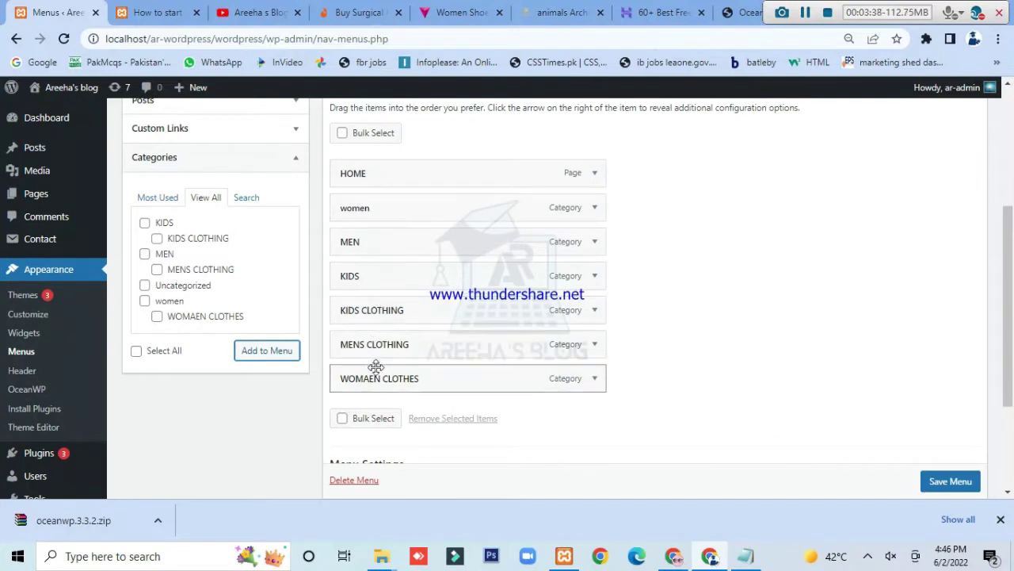
drag(377, 381, 386, 246)
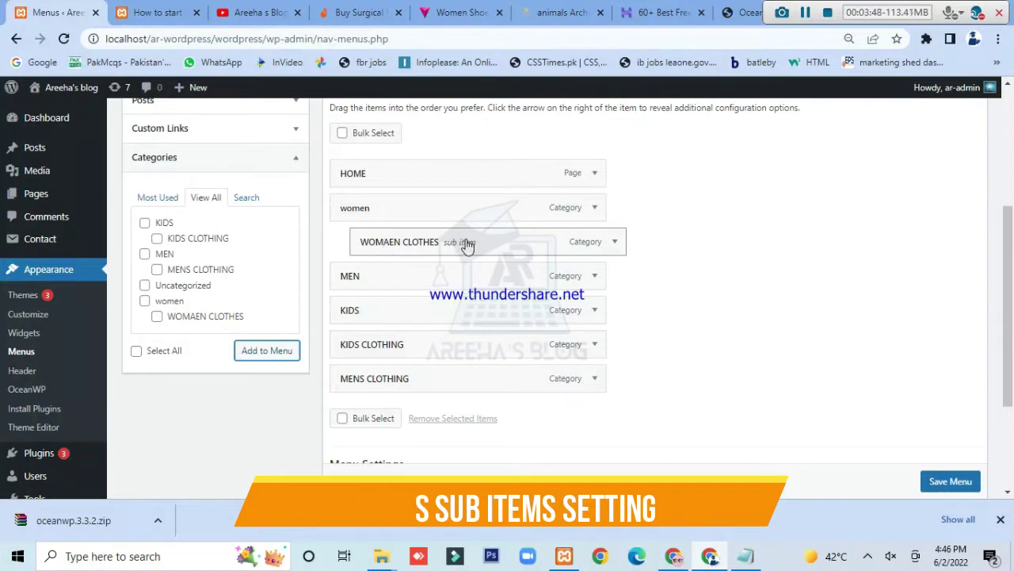
click(457, 240)
mouse_move(458, 240)
mouse_down()
mouse_move(504, 242)
mouse_move(475, 240)
mouse_up()
drag(394, 278, 484, 275)
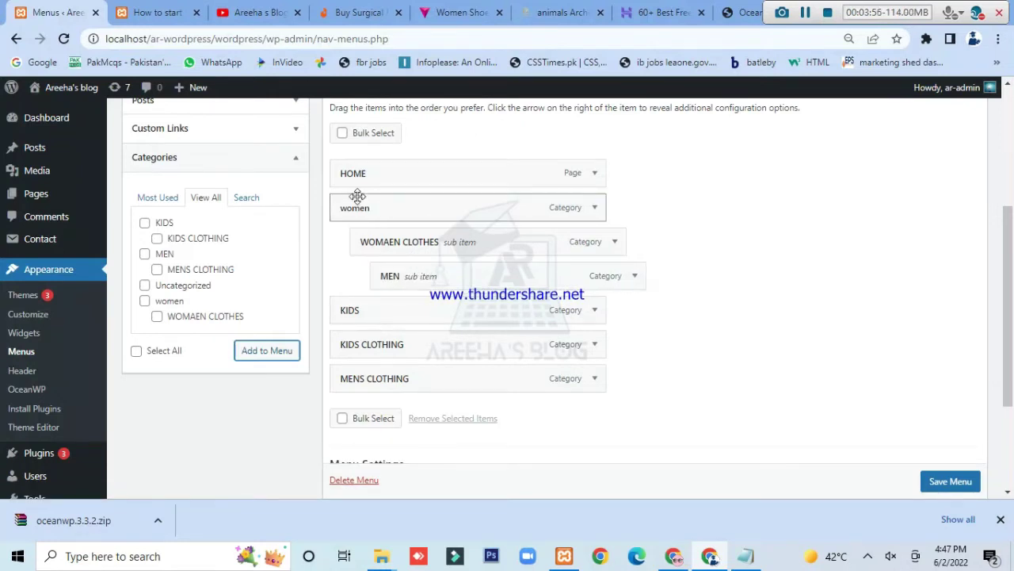
Examine the nested Women Shoes dropdown and its Summer 2022 submenu on the Stylo store, and return to the menu editor.
click(428, 13)
mouse_move(305, 190)
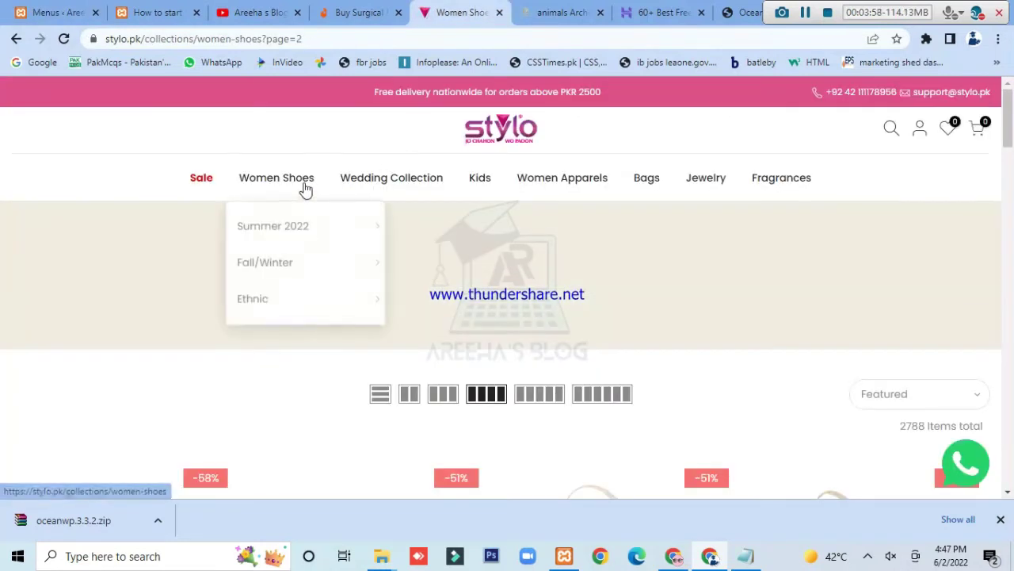
mouse_move(305, 218)
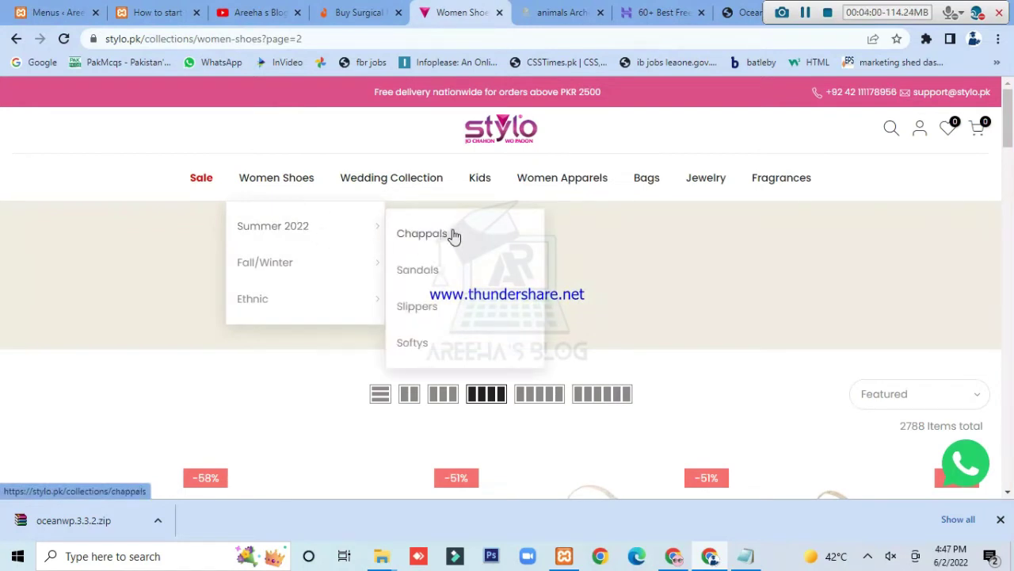
click(49, 11)
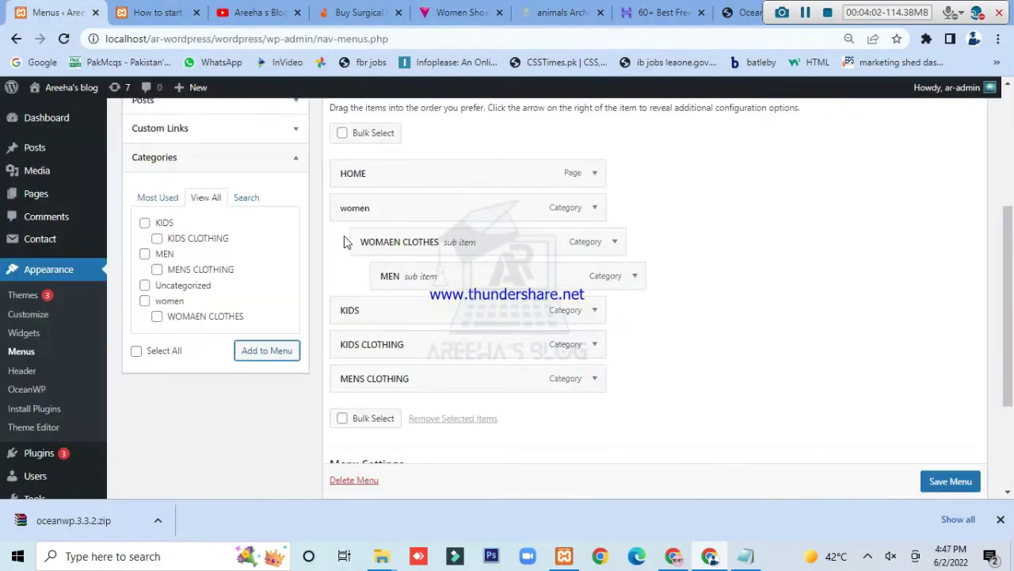
Restore MEN to the top level, and nest MENS CLOTHING beneath MEN and KIDS CLOTHING beneath KIDS.
drag(432, 283, 388, 284)
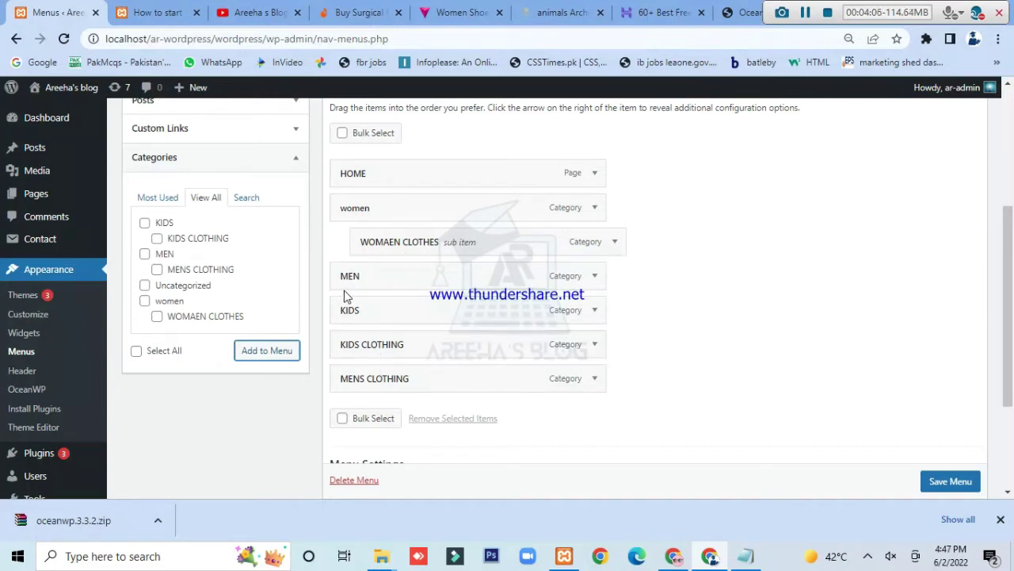
drag(372, 383, 392, 317)
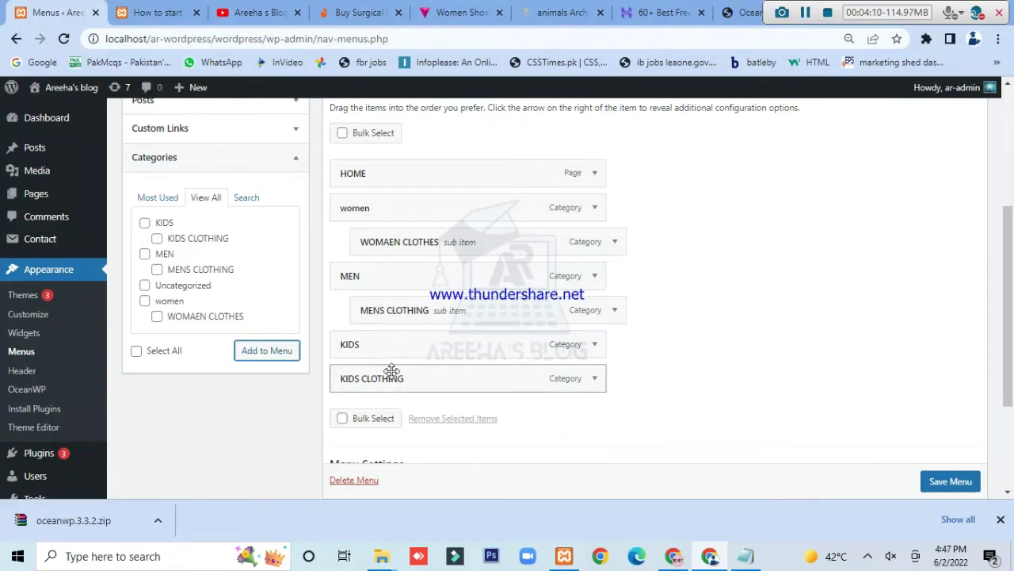
drag(386, 384, 413, 384)
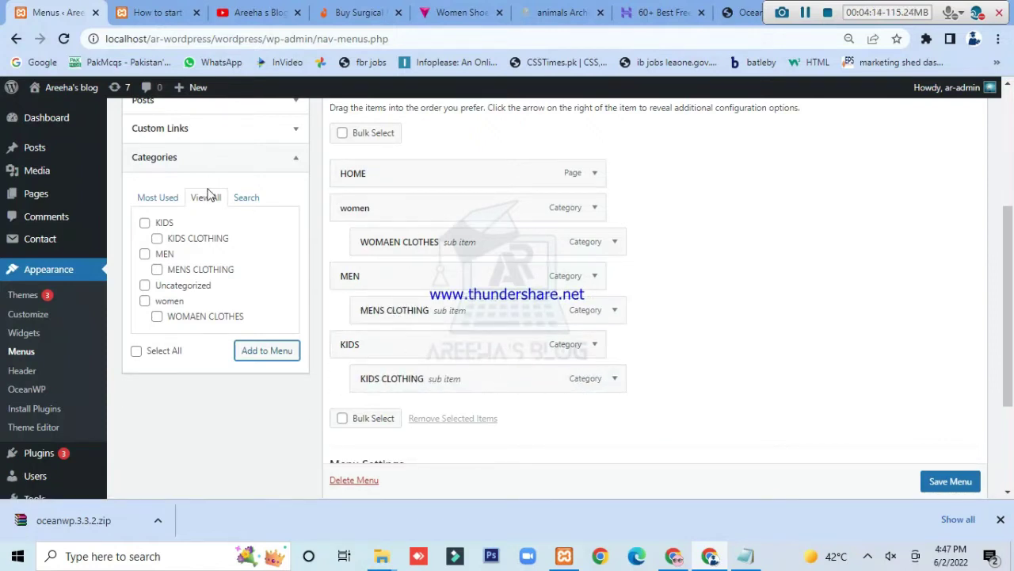
Add the SERVICES and CONTACT US pages to the end of the menu.
scroll(203, 214, up, 3)
click(172, 296)
scroll(222, 296, down, 1)
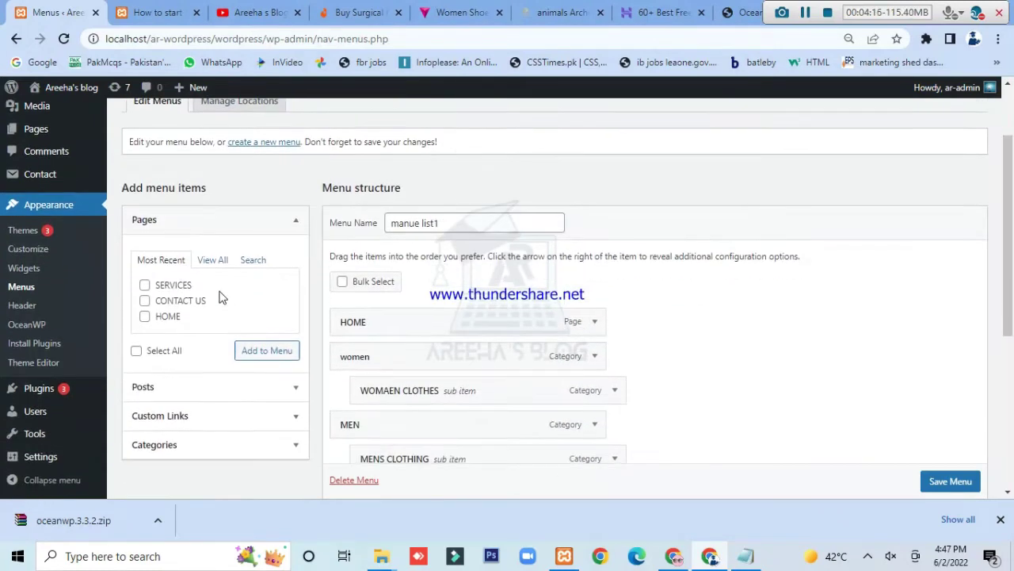
click(144, 284)
click(144, 300)
click(267, 351)
scroll(593, 237, down, 2)
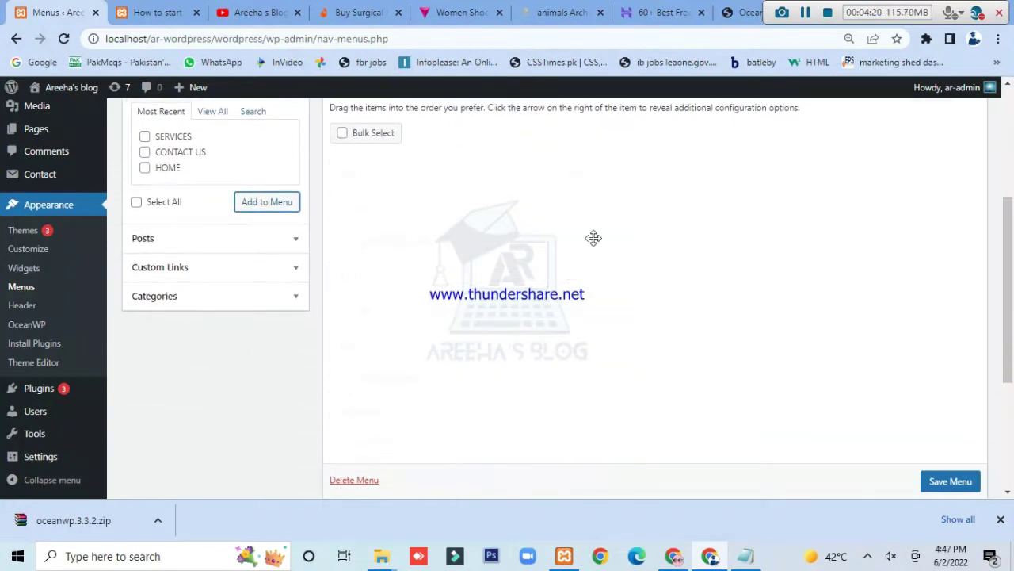
scroll(594, 237, down, 1)
scroll(272, 237, up, 1)
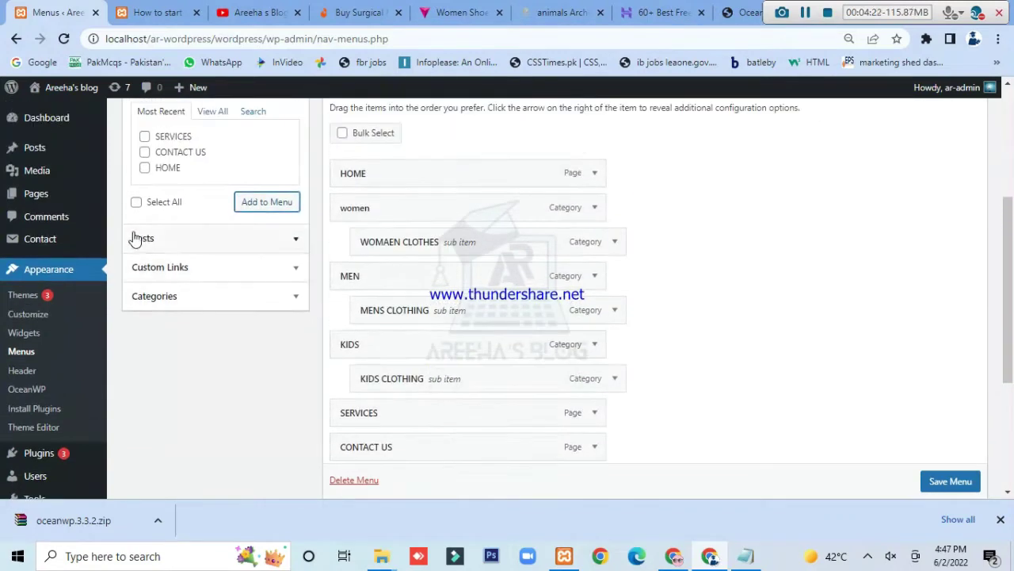
Open the custom link form for the menu and copy the address of the YouTube channel's playlists page.
click(161, 244)
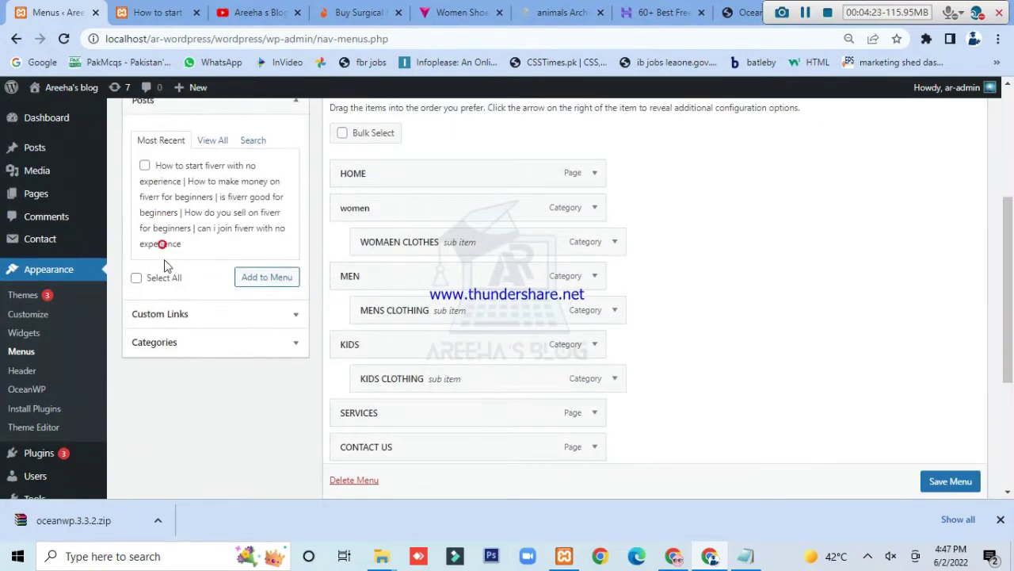
click(167, 324)
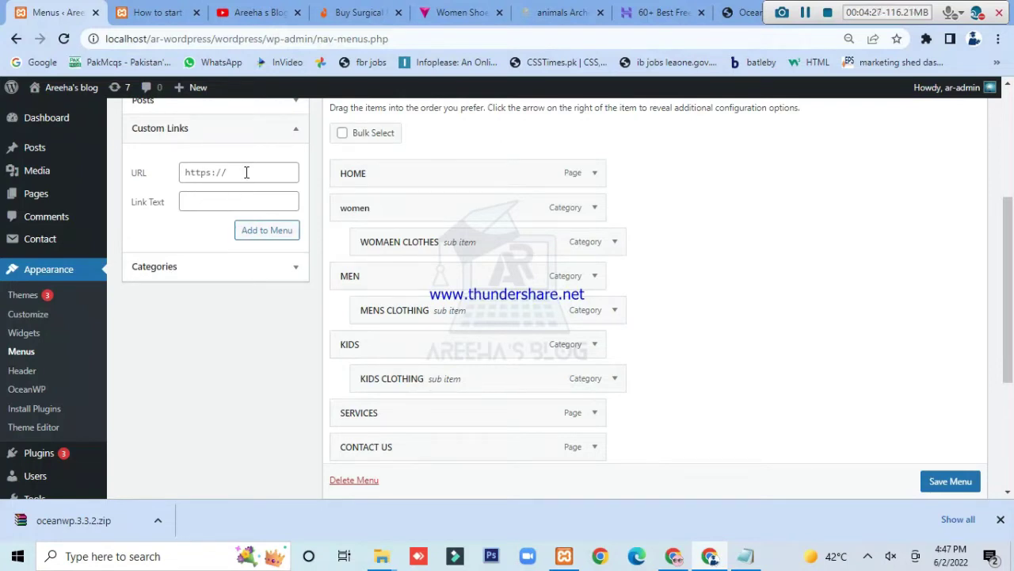
click(458, 12)
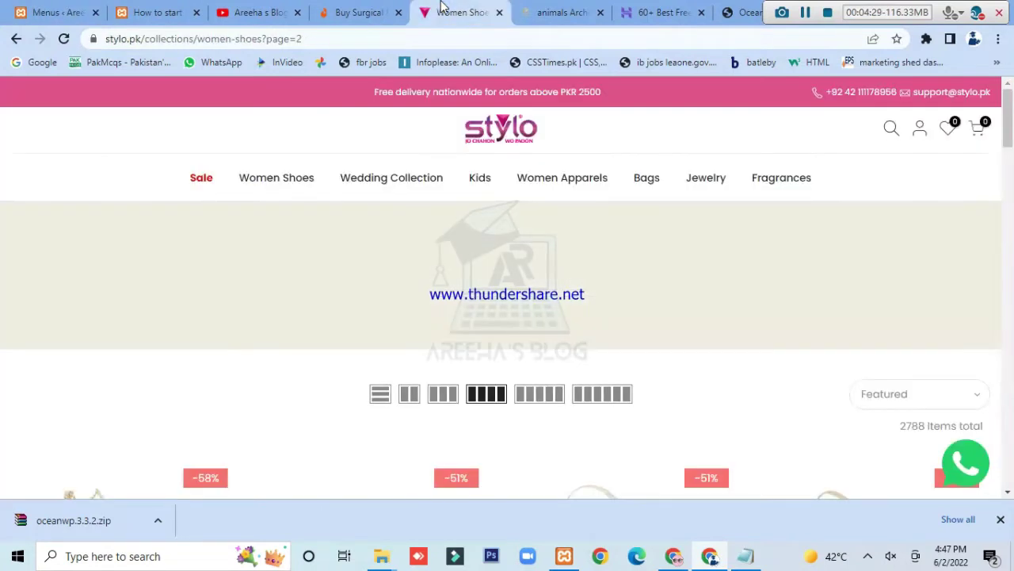
click(277, 12)
click(277, 36)
right_click(277, 36)
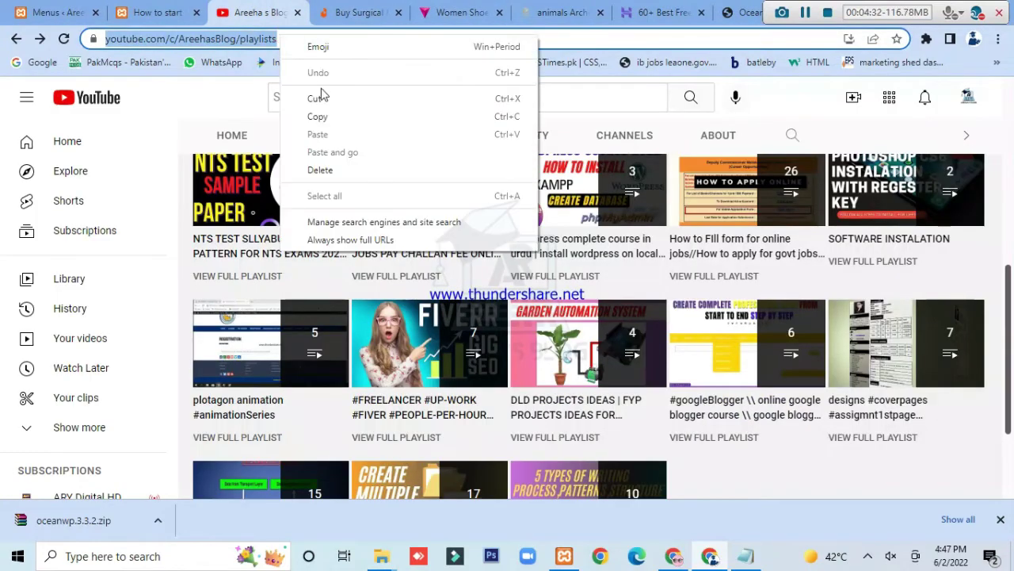
click(319, 117)
click(158, 12)
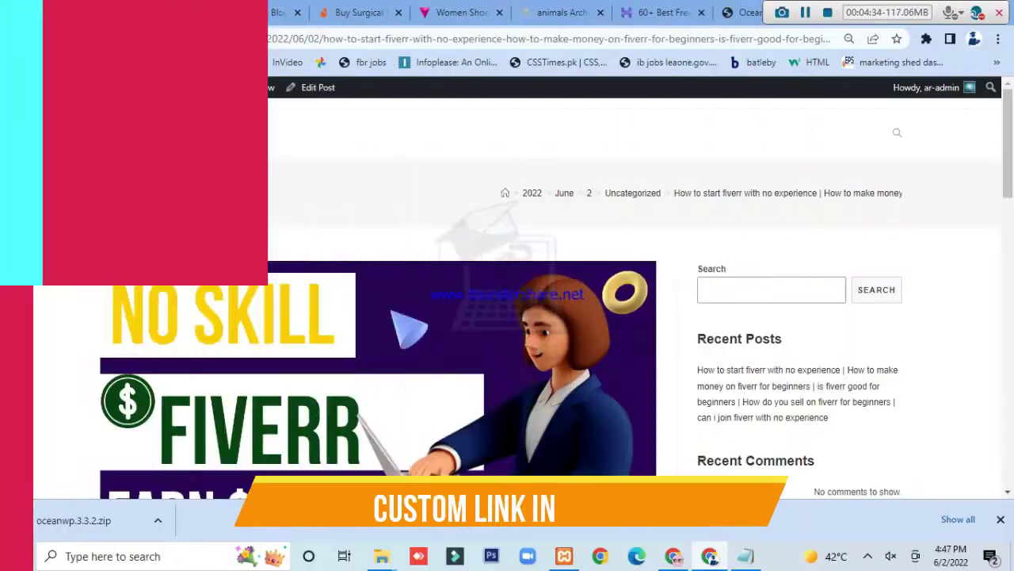
Add a custom link to the menu with the copied YouTube address and the link text MY CAHNNEL.
click(55, 12)
click(228, 170)
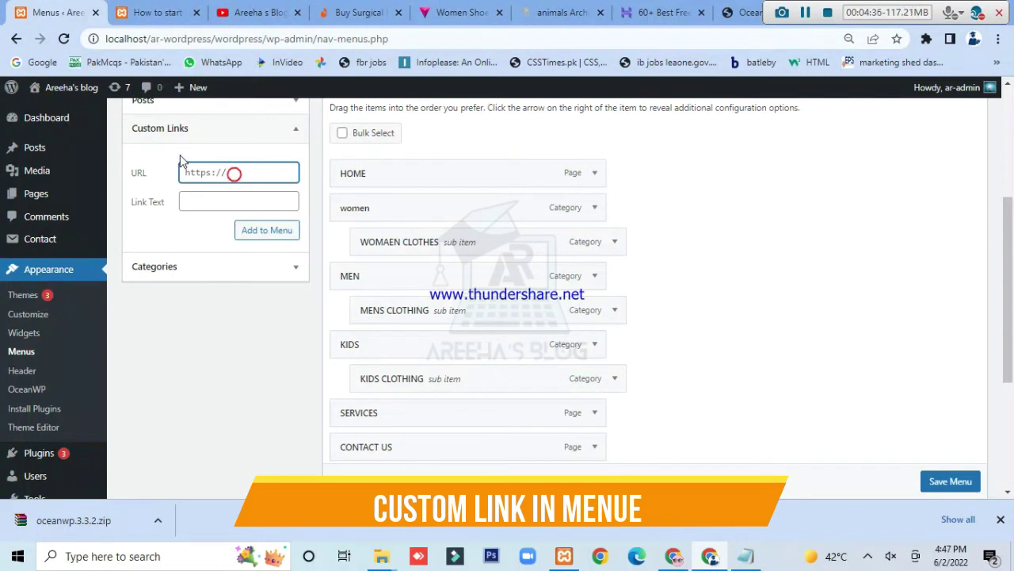
key(ctrl+v)
click(212, 198)
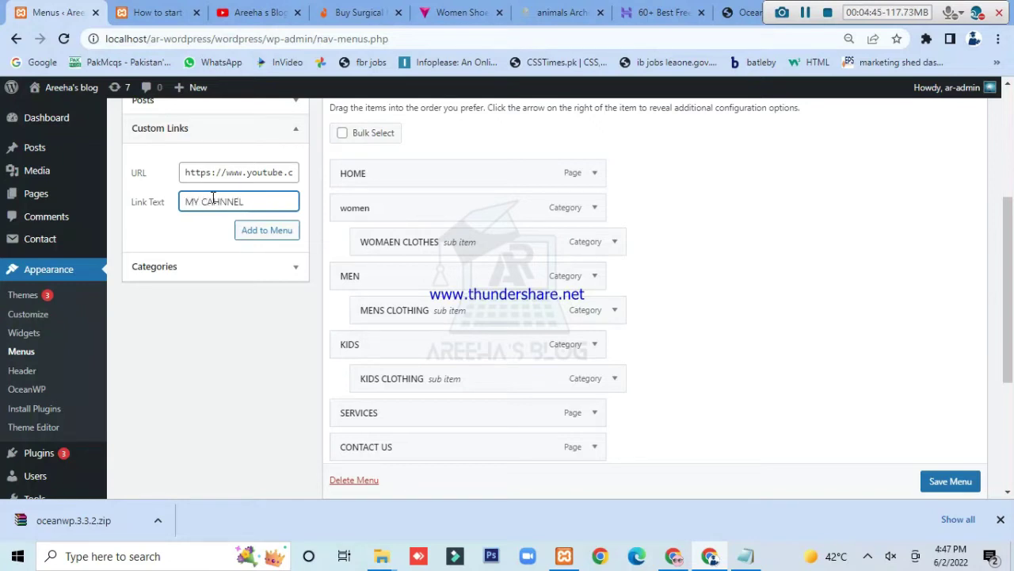
click(240, 233)
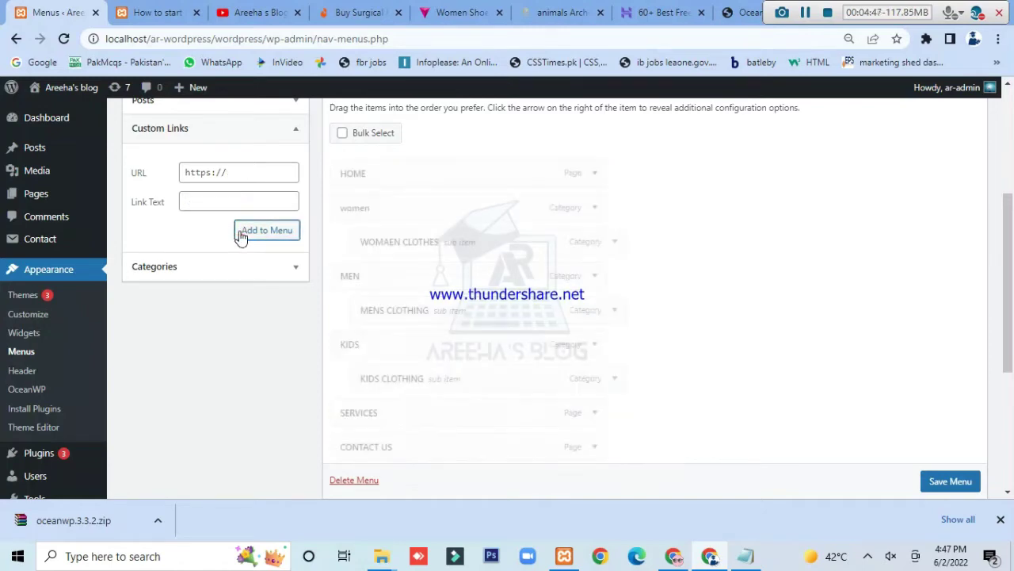
Save the changes to the menu manue list1.
scroll(358, 369, down, 3)
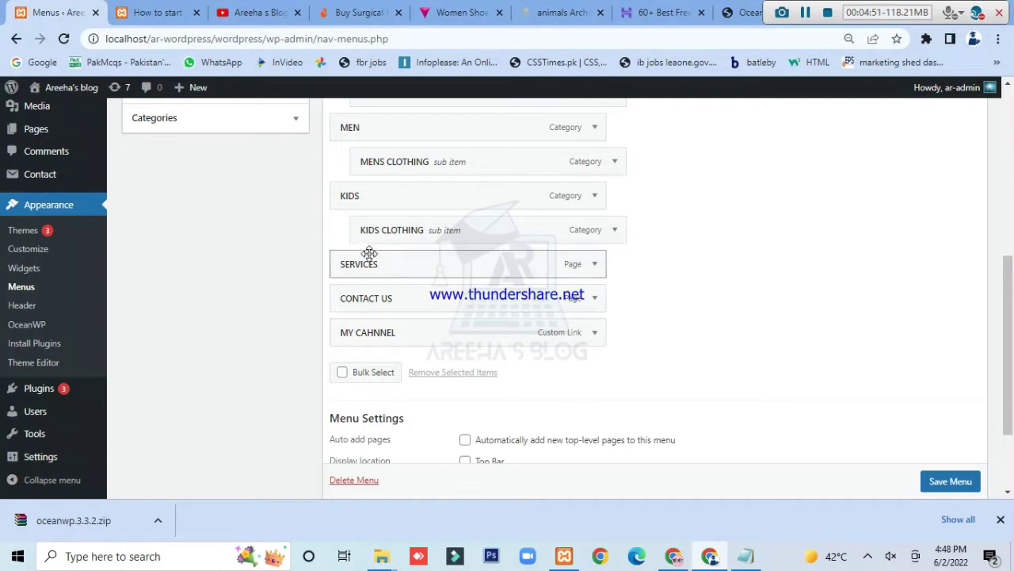
scroll(975, 485, down, 1)
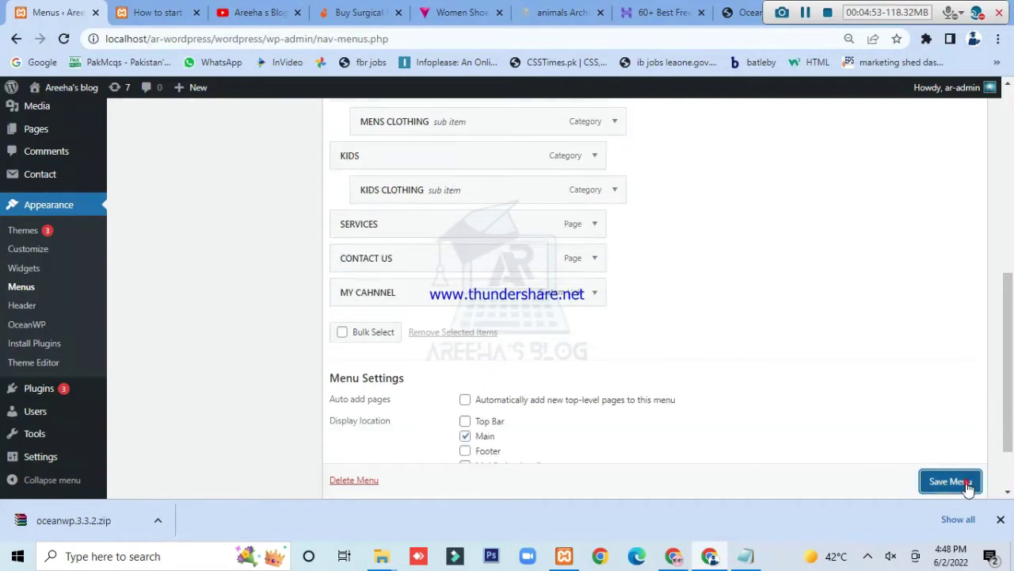
click(968, 483)
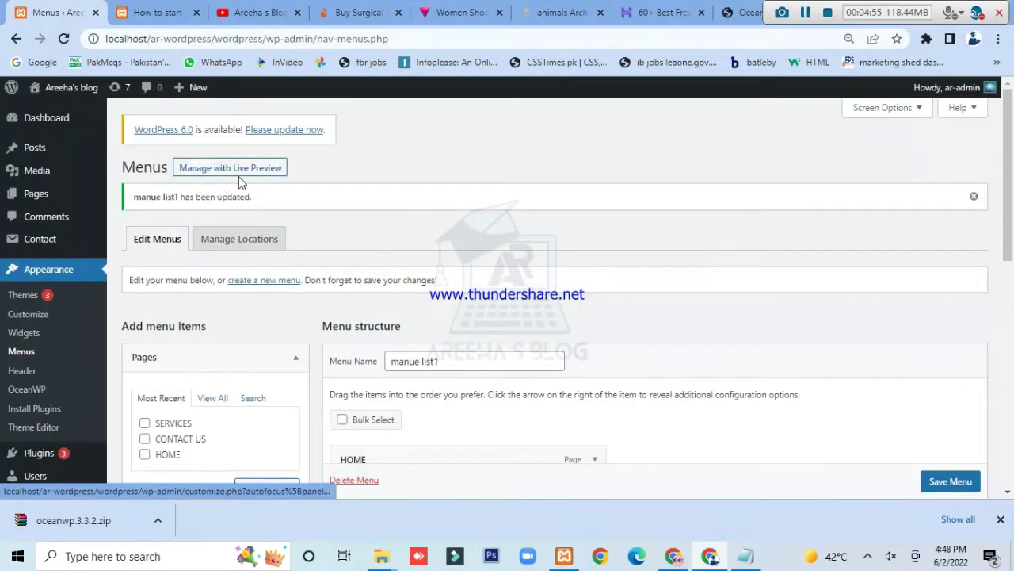
Check the women, MEN and KIDS dropdowns in the blog's navigation bar.
click(127, 15)
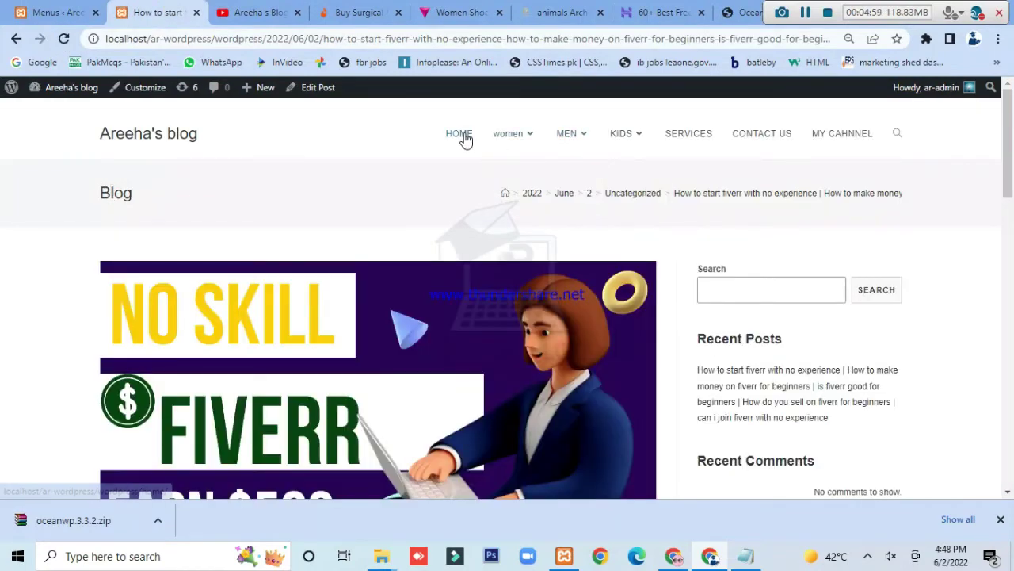
mouse_move(515, 142)
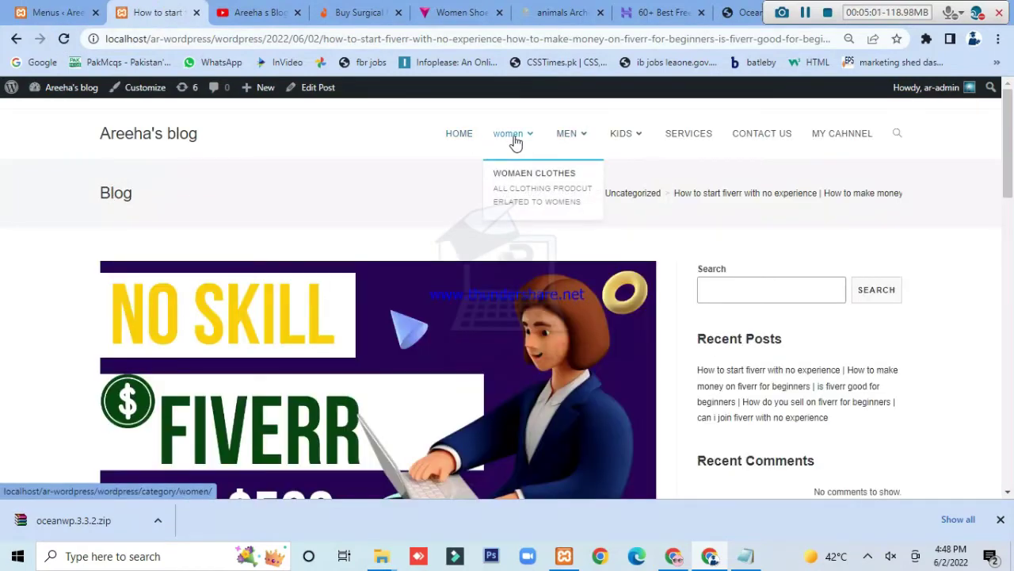
mouse_move(567, 151)
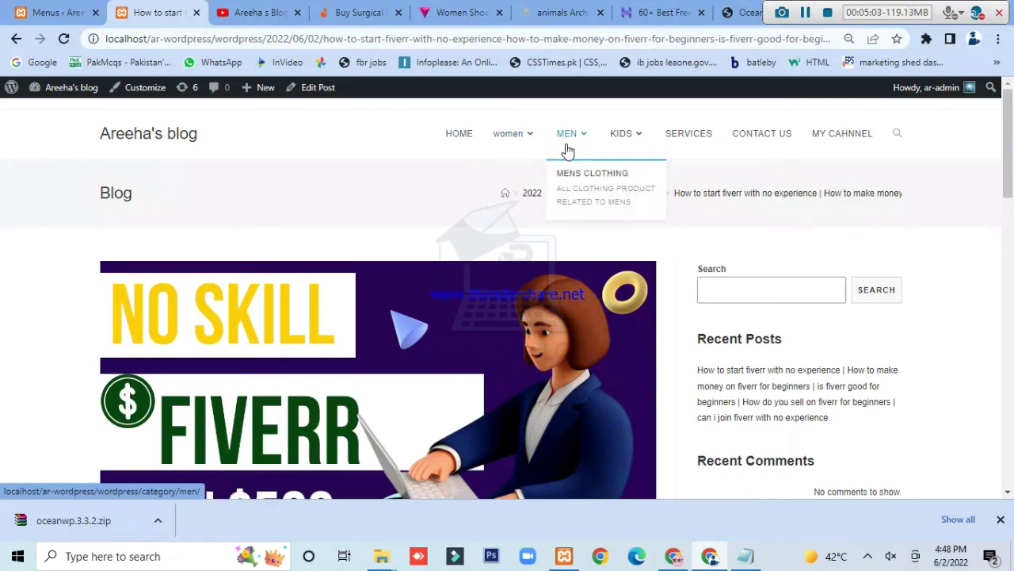
mouse_move(643, 141)
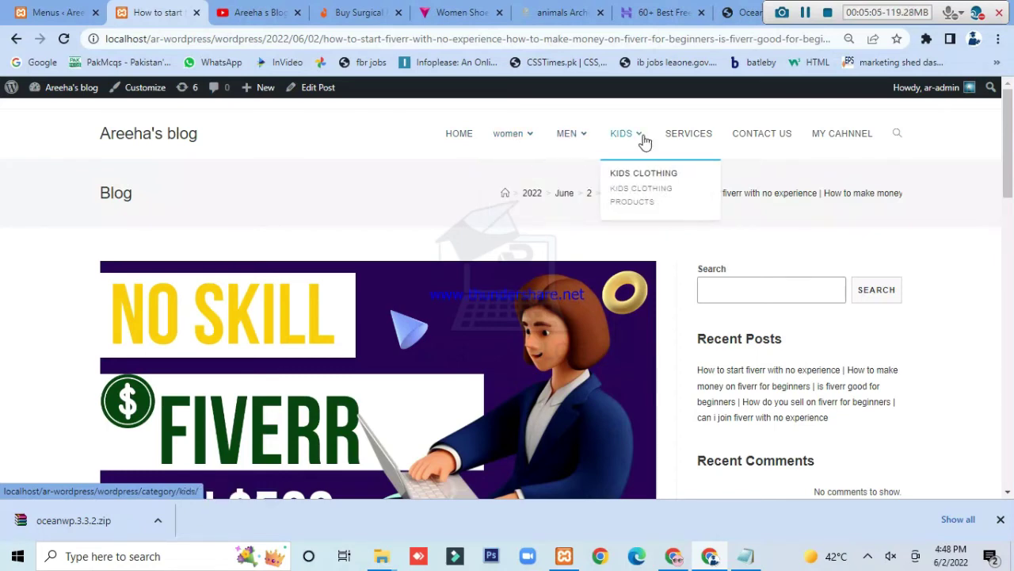
Test the MY CAHNNEL link in the blog's navigation and return to the blog post.
click(853, 141)
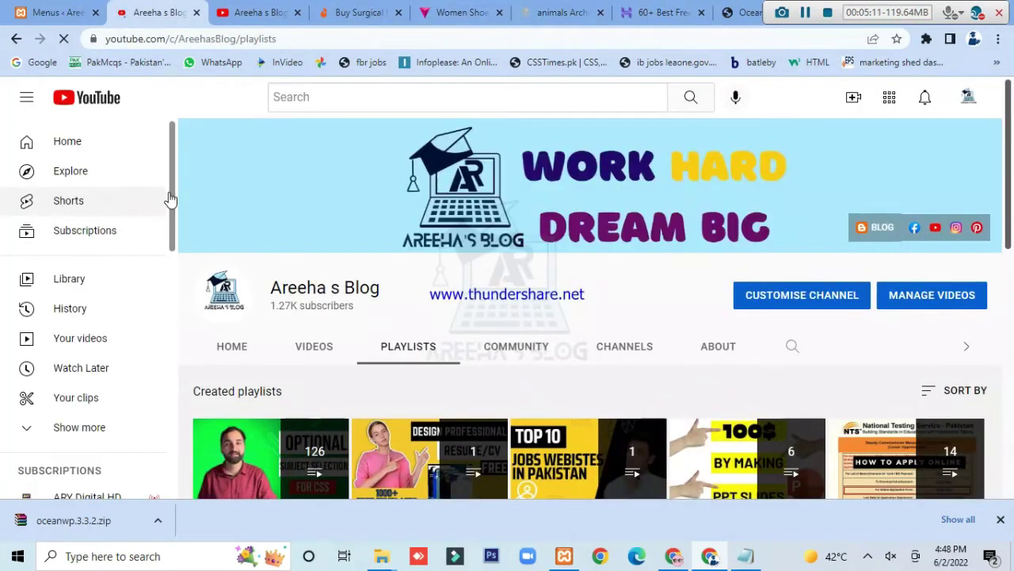
click(16, 38)
click(54, 12)
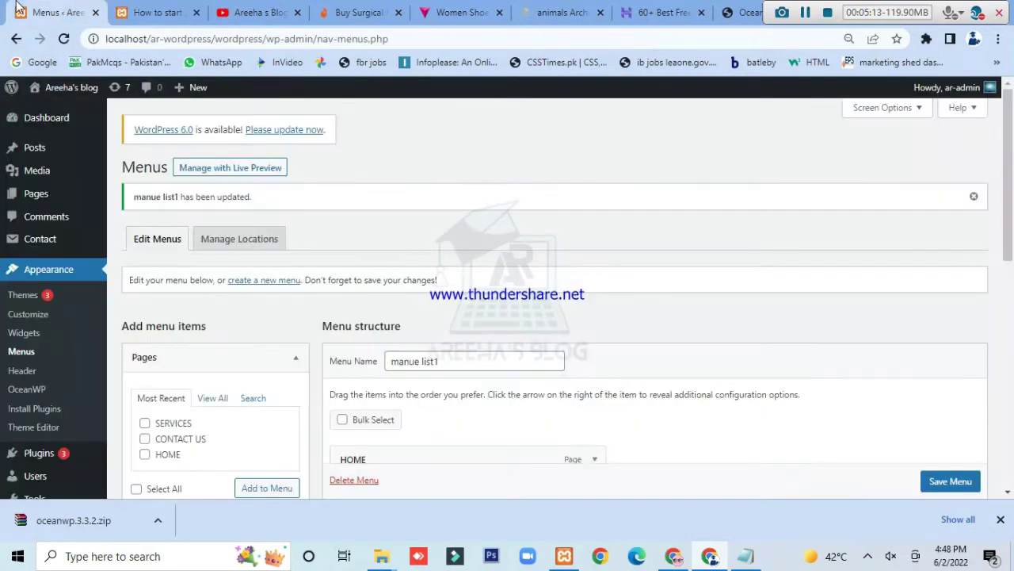
click(127, 10)
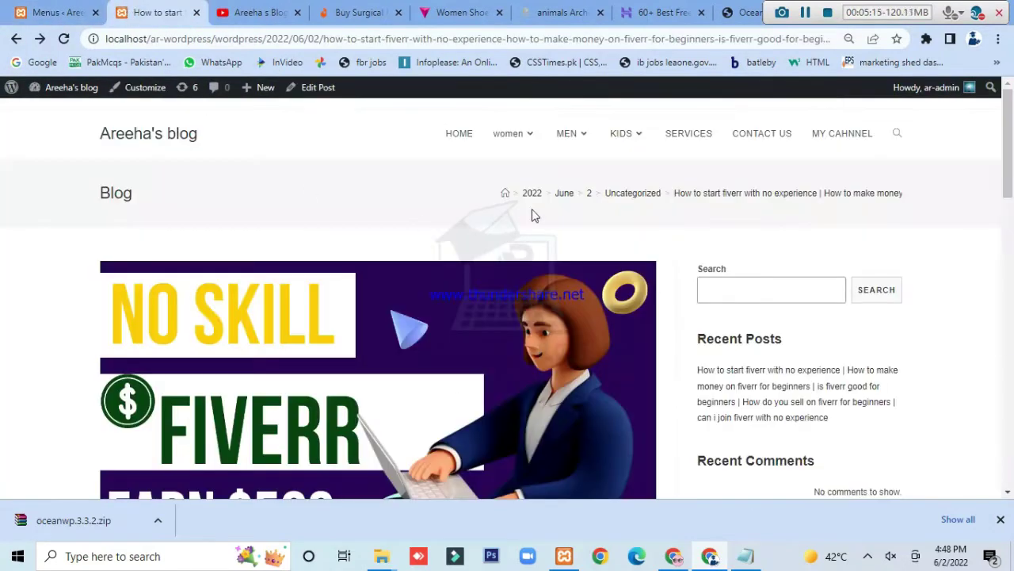
Visit the MEN, KIDS and HOME pages from the blog's navigation bar.
click(571, 130)
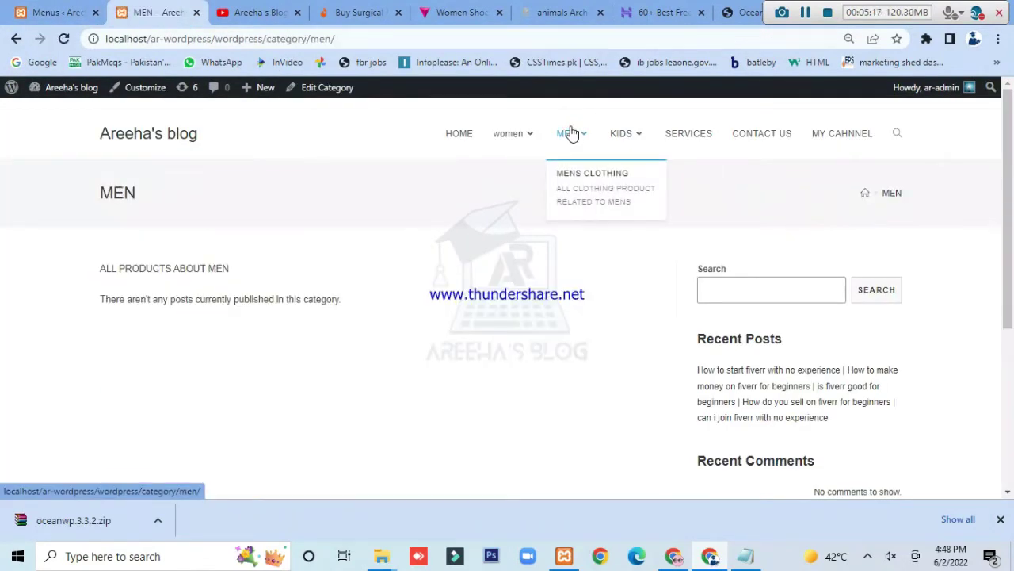
click(611, 132)
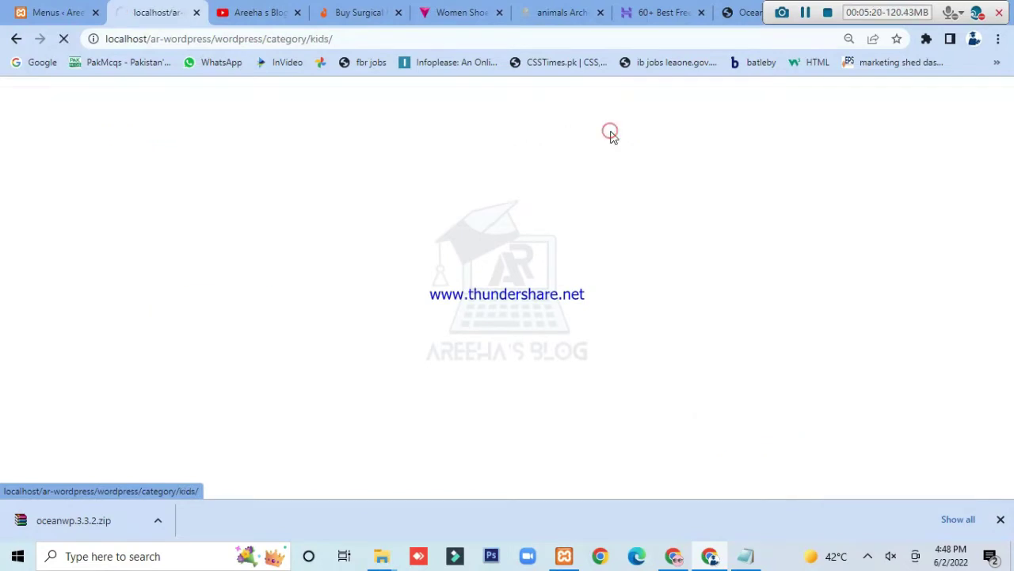
click(461, 146)
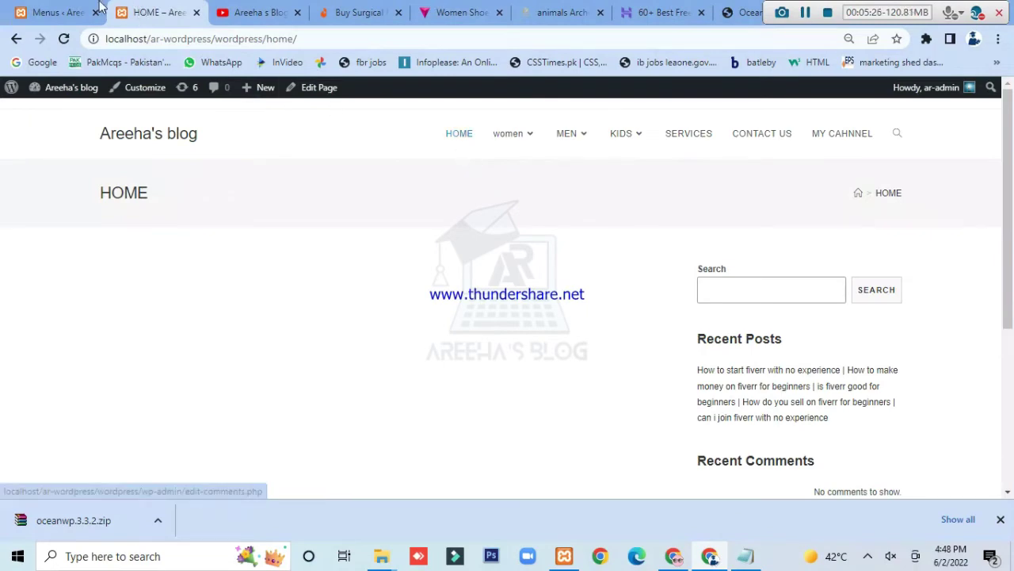
Return to the menu editor and review the structure of manue list1 and its display location settings.
click(70, 10)
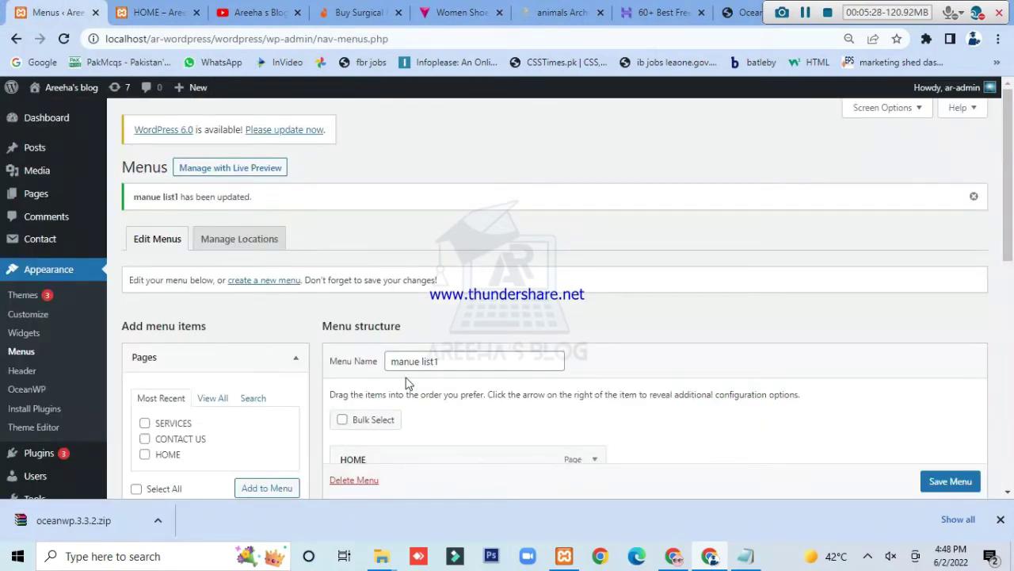
scroll(389, 341, down, 3)
scroll(388, 340, down, 3)
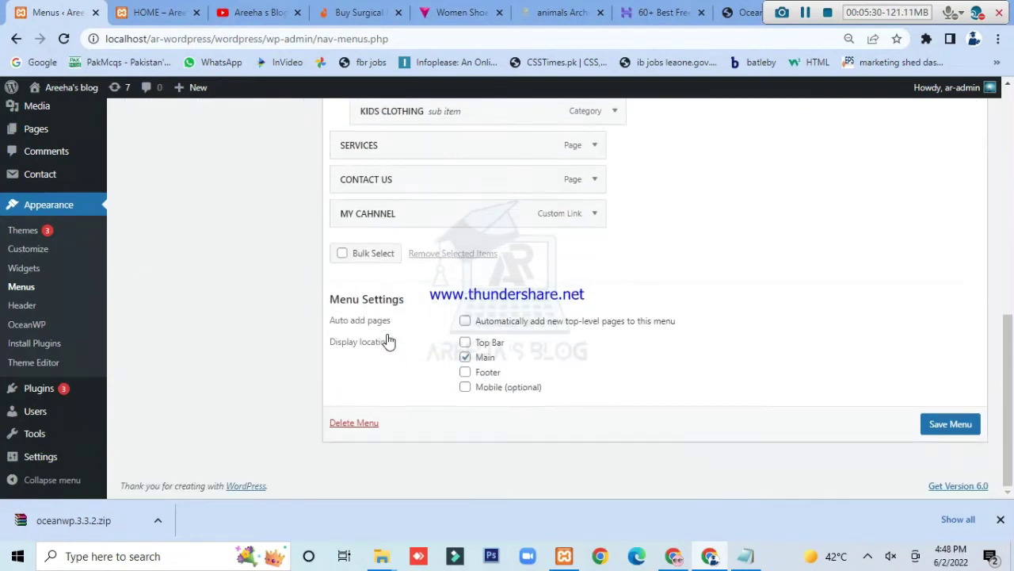
scroll(387, 340, up, 5)
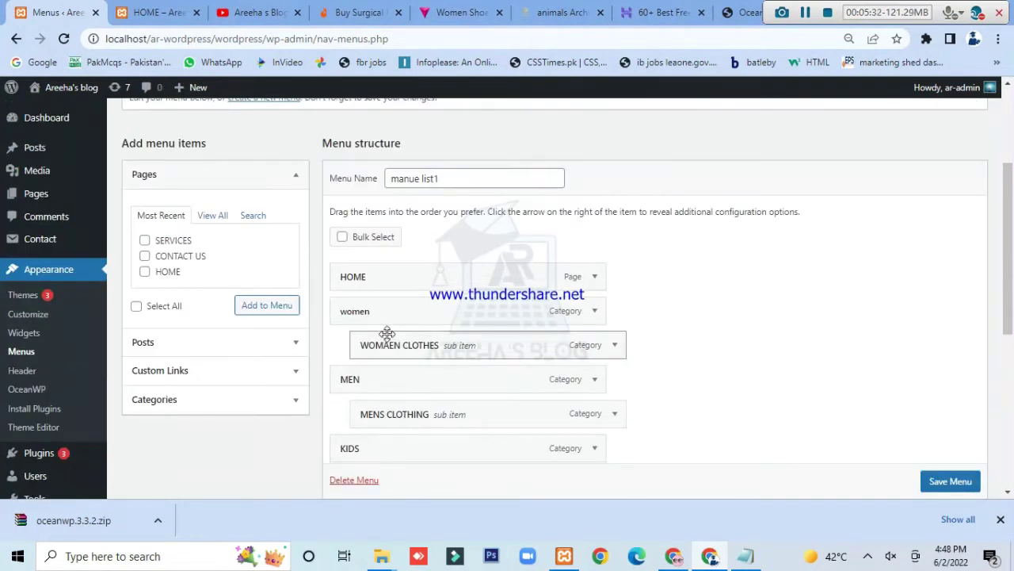
scroll(554, 380, down, 2)
scroll(420, 344, up, 5)
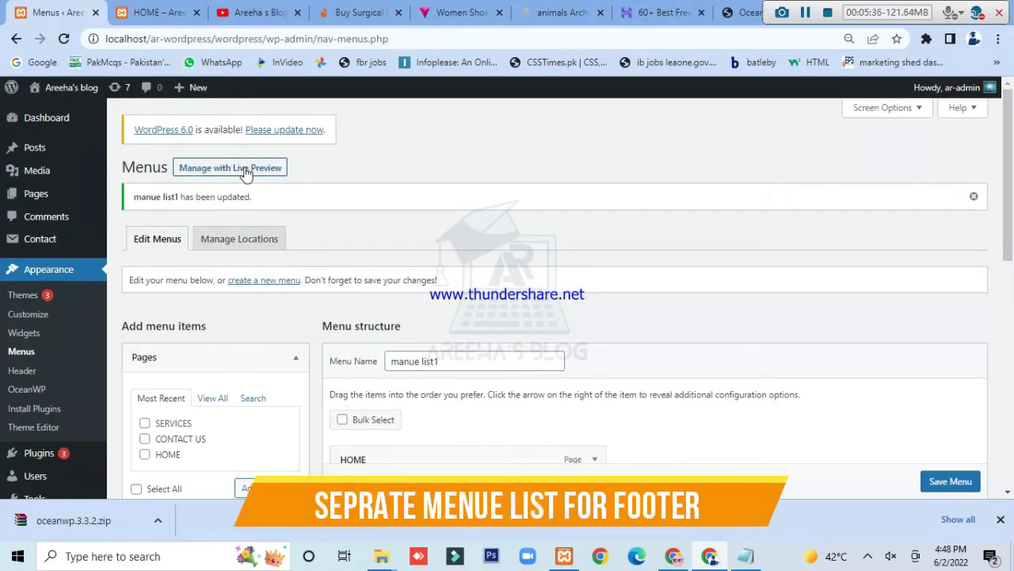
scroll(508, 283, down, 3)
scroll(434, 431, down, 3)
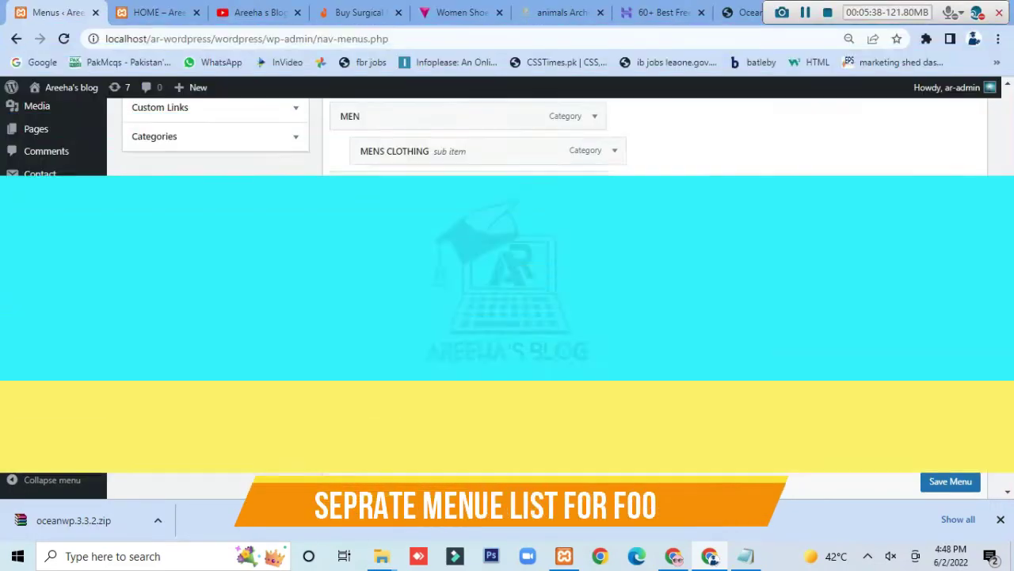
Start a new menu named MENUE LIST 2 and assign it to the Footer display location.
scroll(434, 430, down, 2)
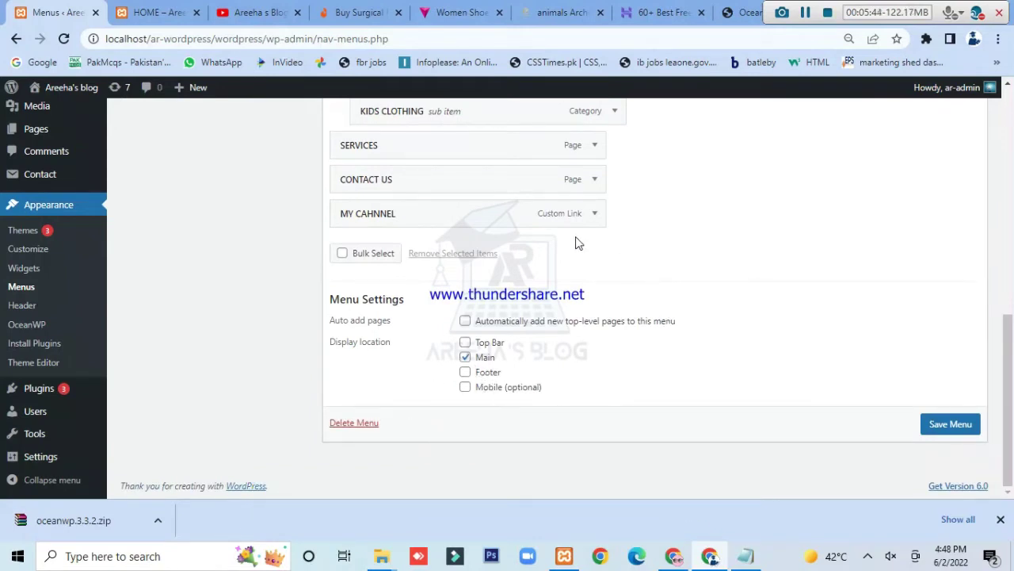
scroll(516, 336, up, 4)
scroll(516, 331, up, 3)
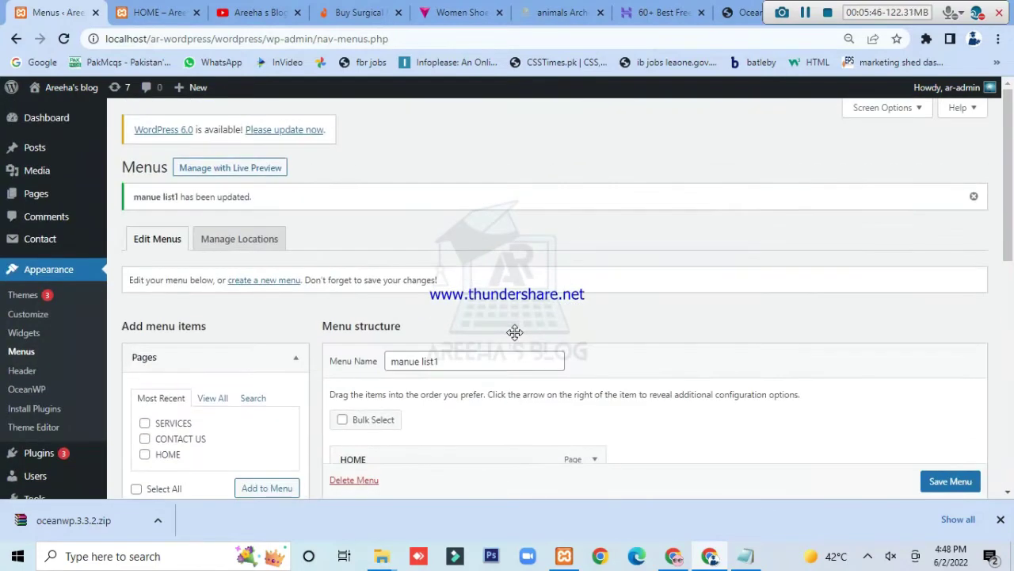
scroll(515, 339, down, 3)
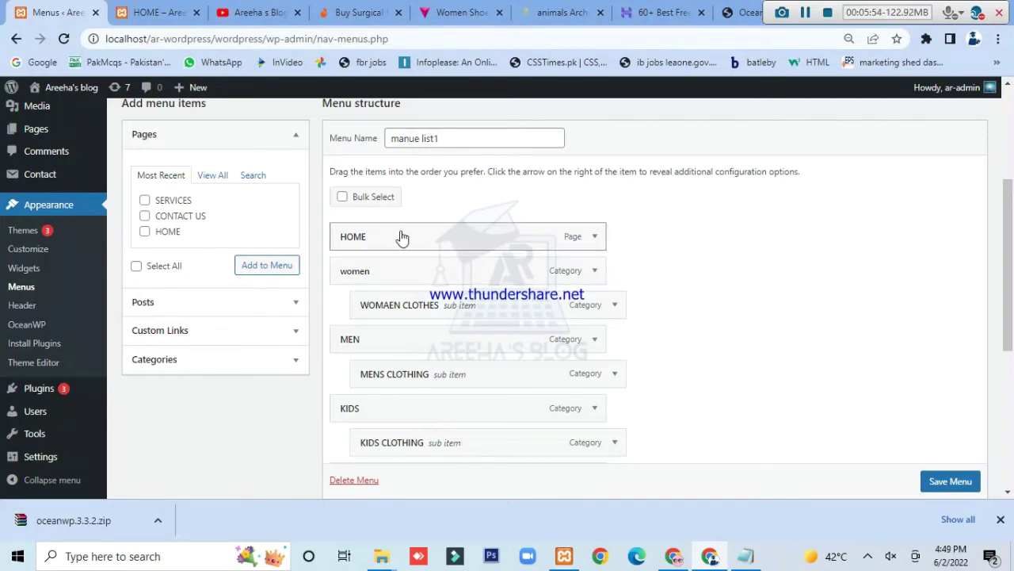
click(454, 137)
scroll(543, 243, up, 3)
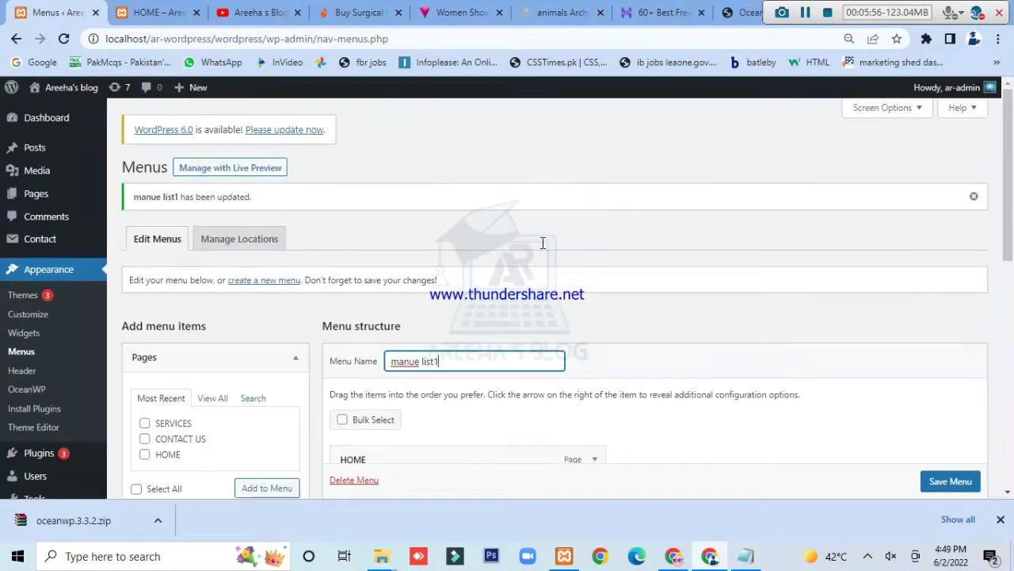
click(260, 283)
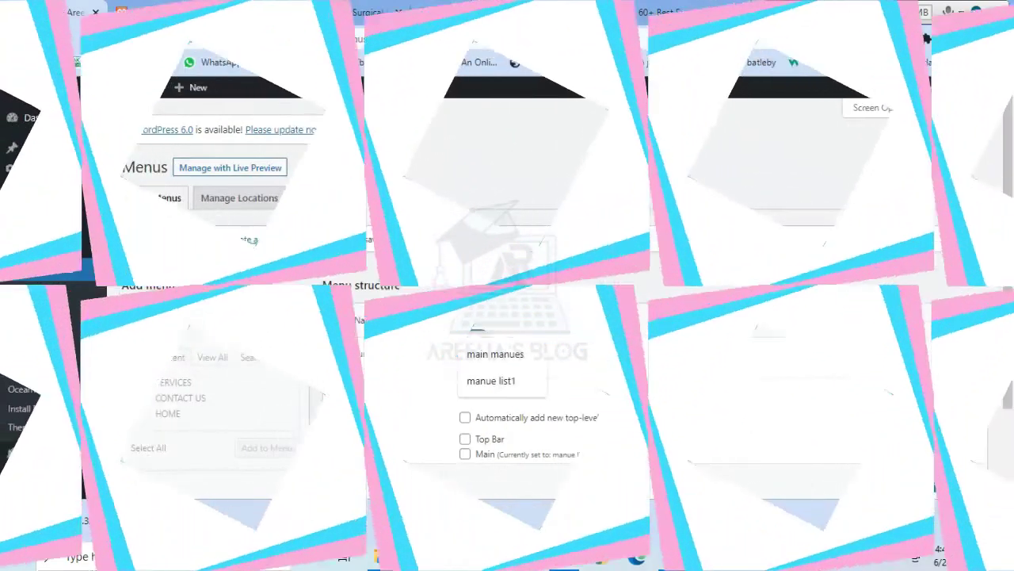
click(453, 321)
text(MENUE LIST 2)
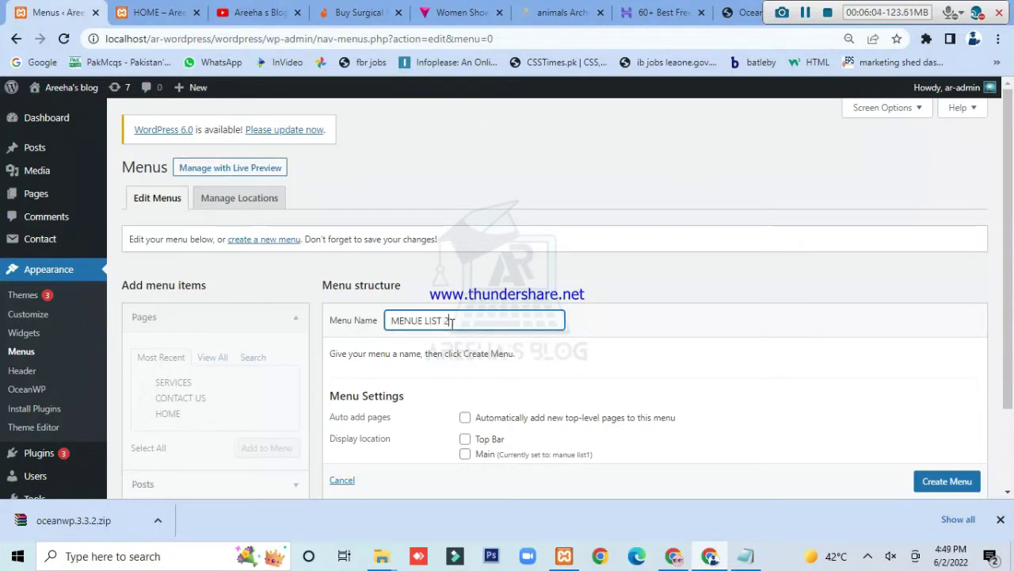
scroll(449, 320, down, 2)
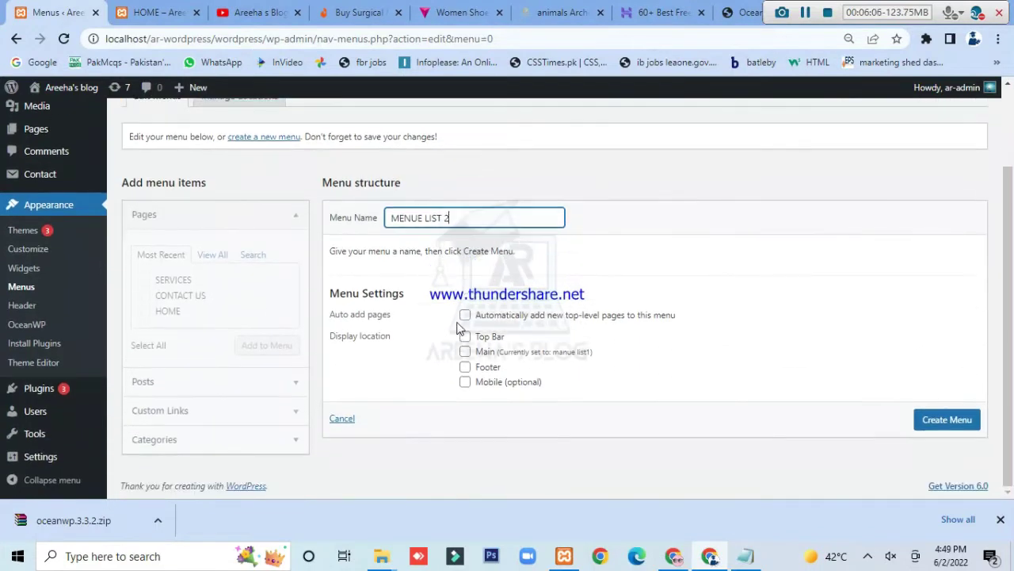
click(466, 369)
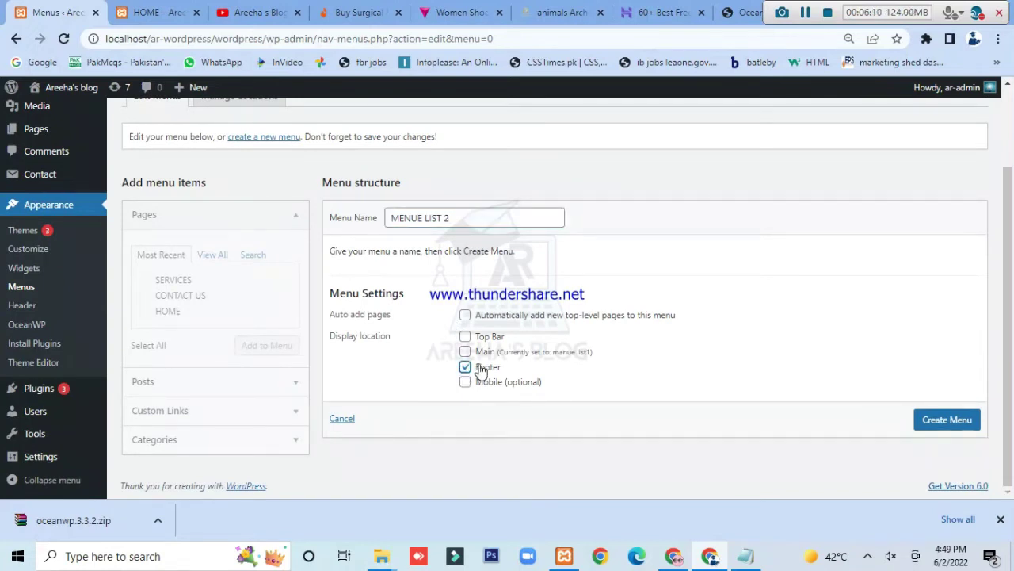
Check the footer area of the blog's home page and return to the menu editor.
click(191, 9)
scroll(499, 277, down, 4)
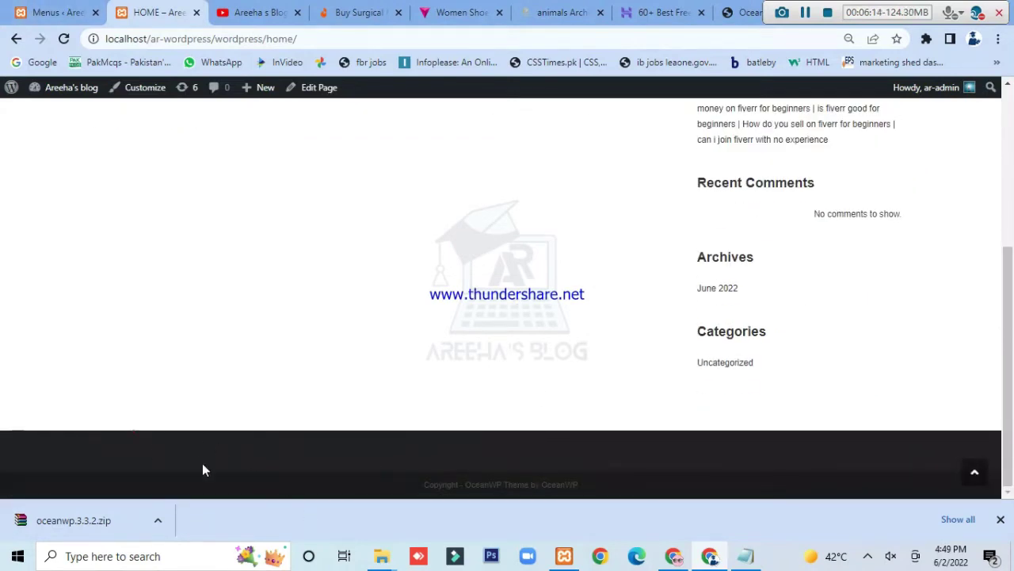
click(133, 430)
click(53, 10)
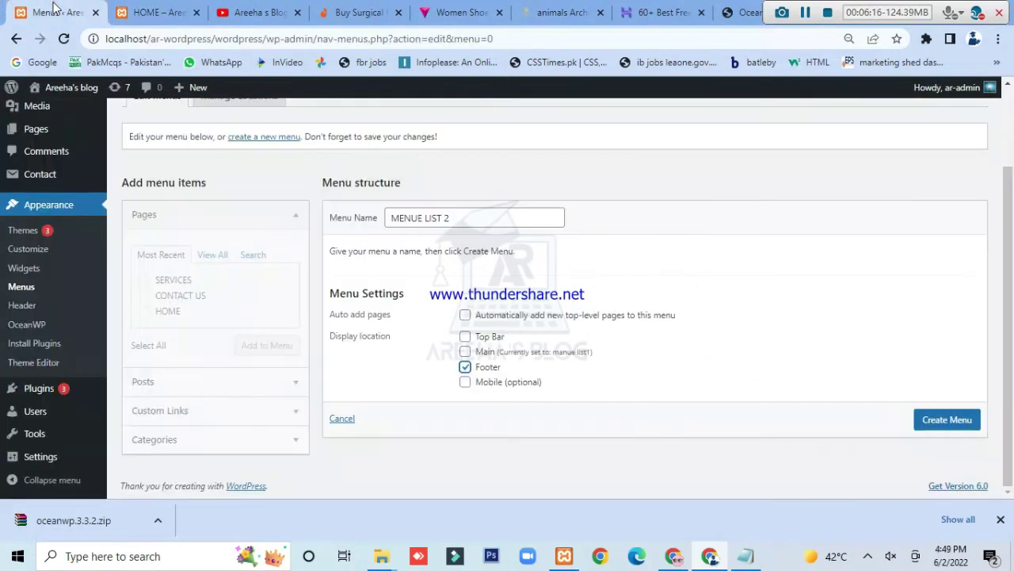
Create the new menu and look through the custom links, posts and categories available for it.
click(970, 422)
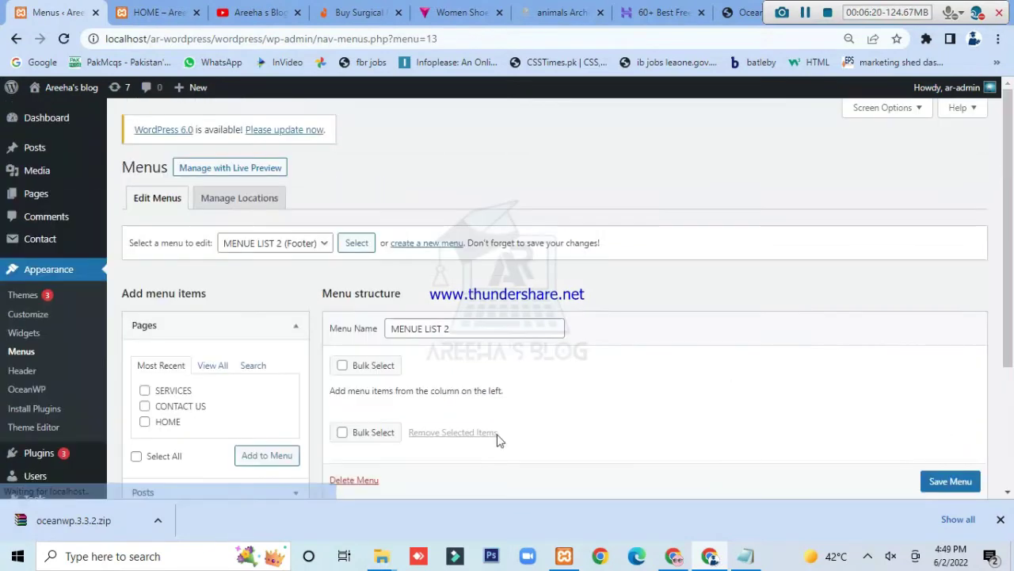
scroll(113, 186, down, 3)
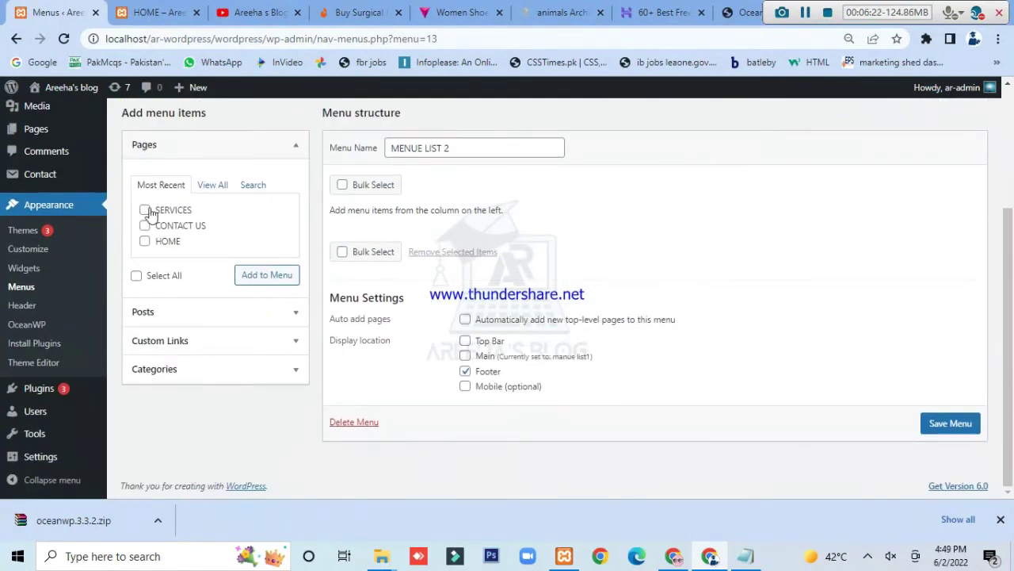
click(150, 341)
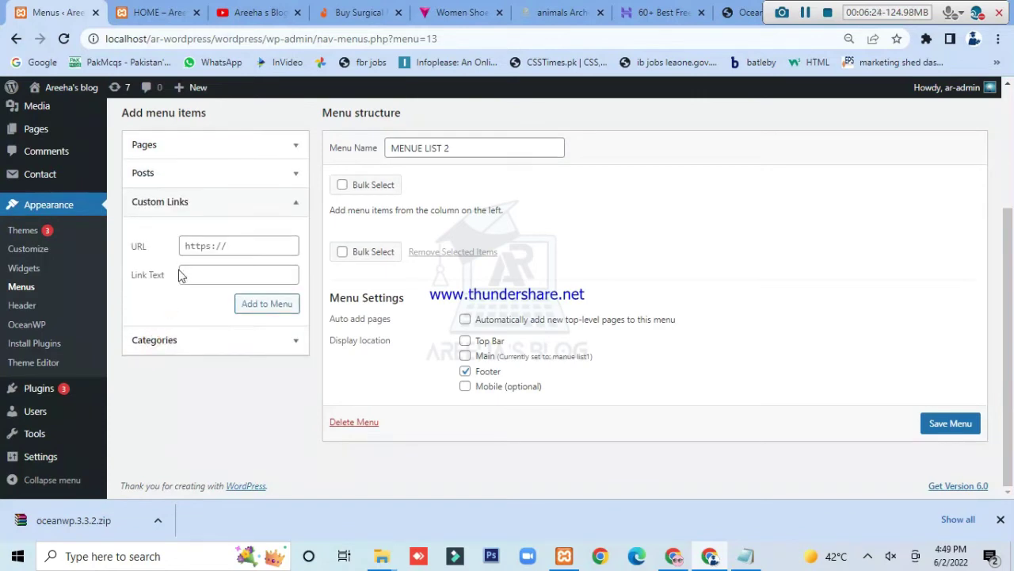
click(174, 184)
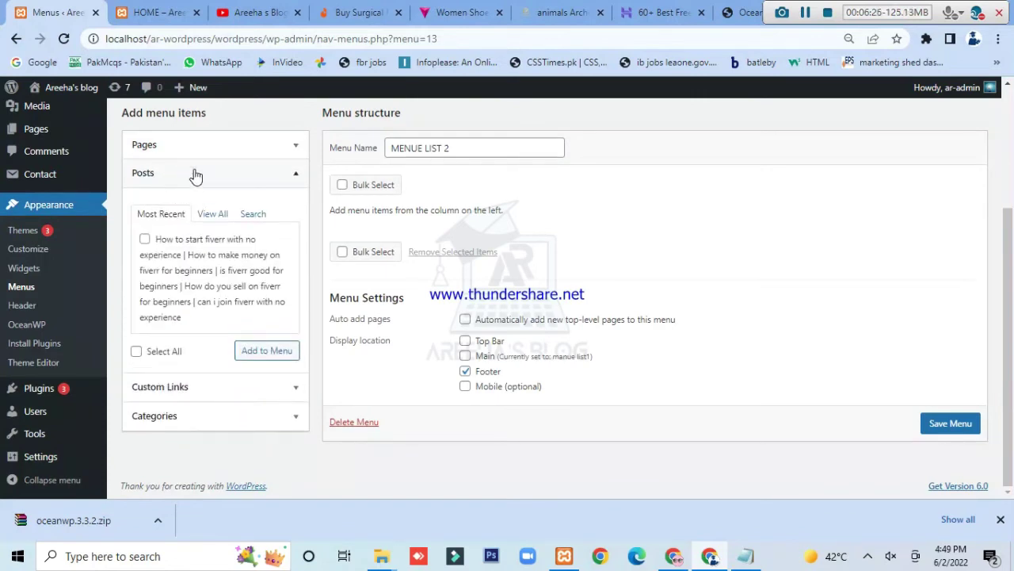
click(198, 415)
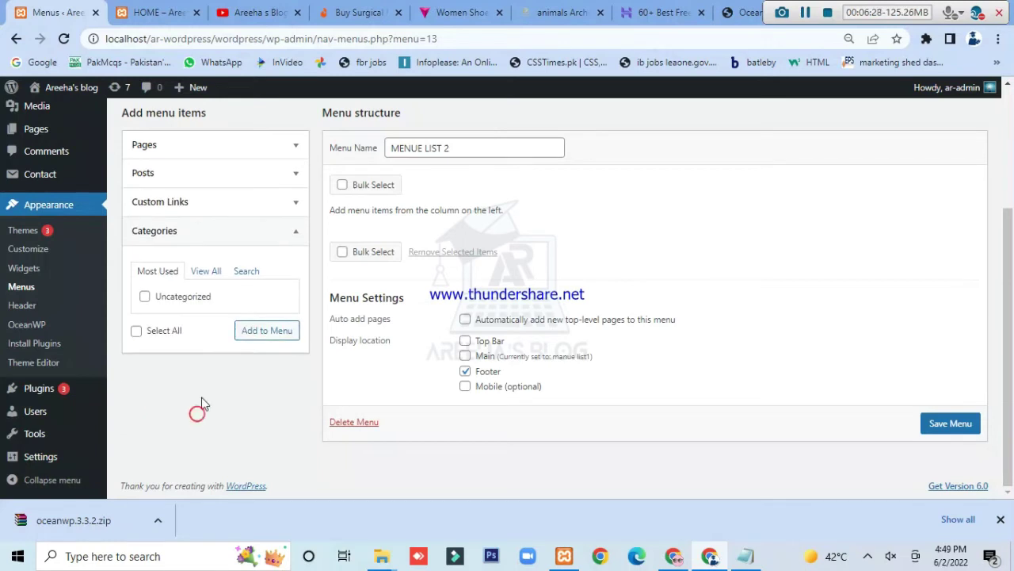
Add the categories KIDS, KIDS CLOTHING, MEN, MENS CLOTHING, Uncategorized, women and WOMAEN CLOTHES to MENUE LIST 2 and save it.
click(205, 271)
click(145, 295)
click(157, 312)
click(145, 326)
click(157, 342)
click(145, 359)
click(145, 382)
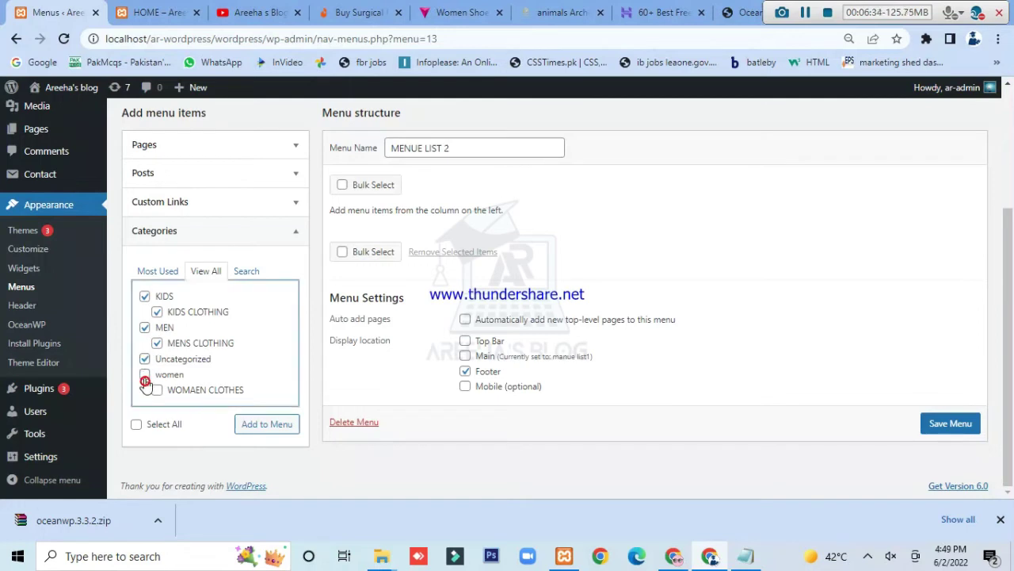
click(156, 389)
click(256, 424)
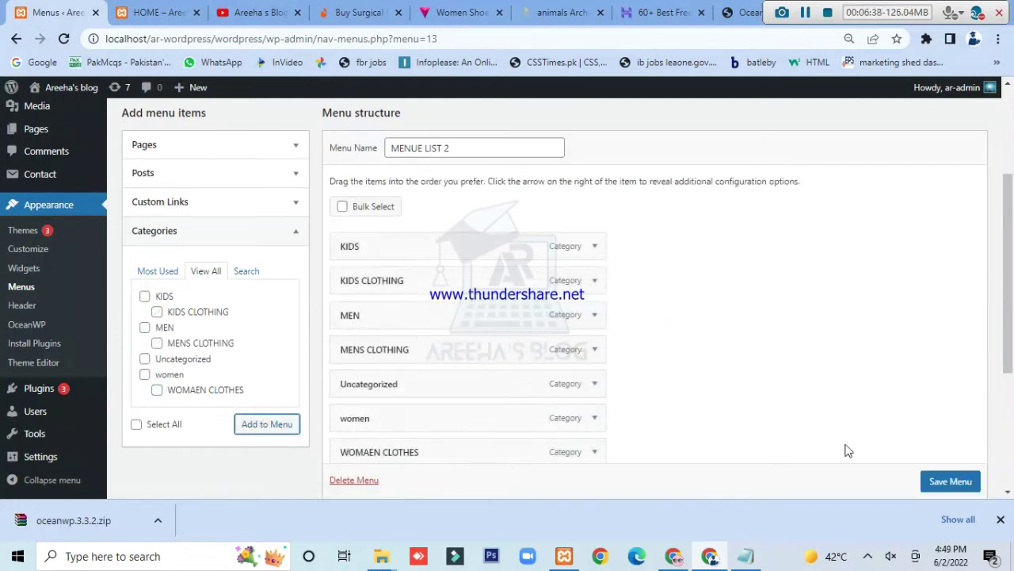
click(962, 487)
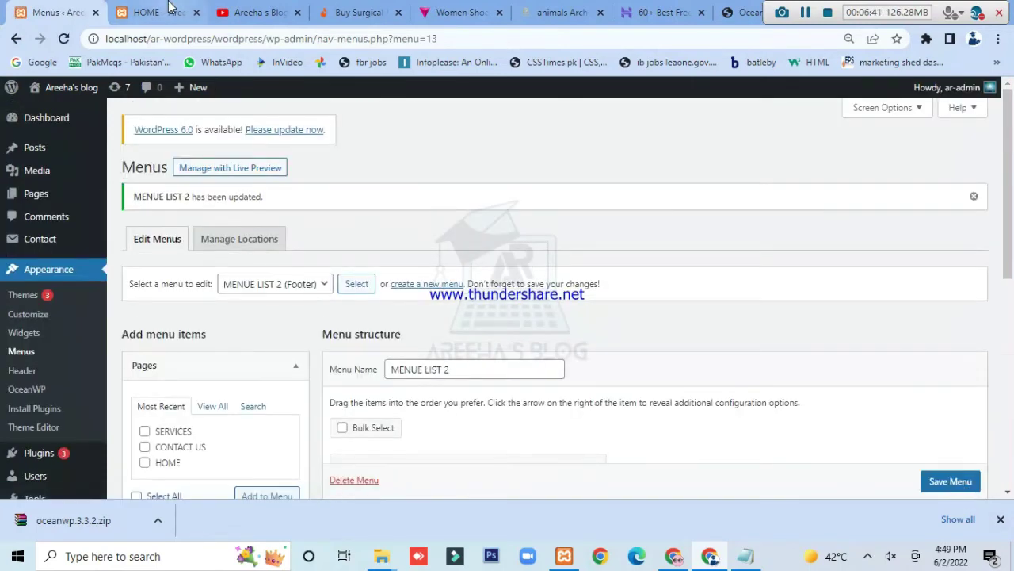
Reload the blog's home page to check the category links in its footer, and return to the menu editor.
click(154, 12)
click(68, 41)
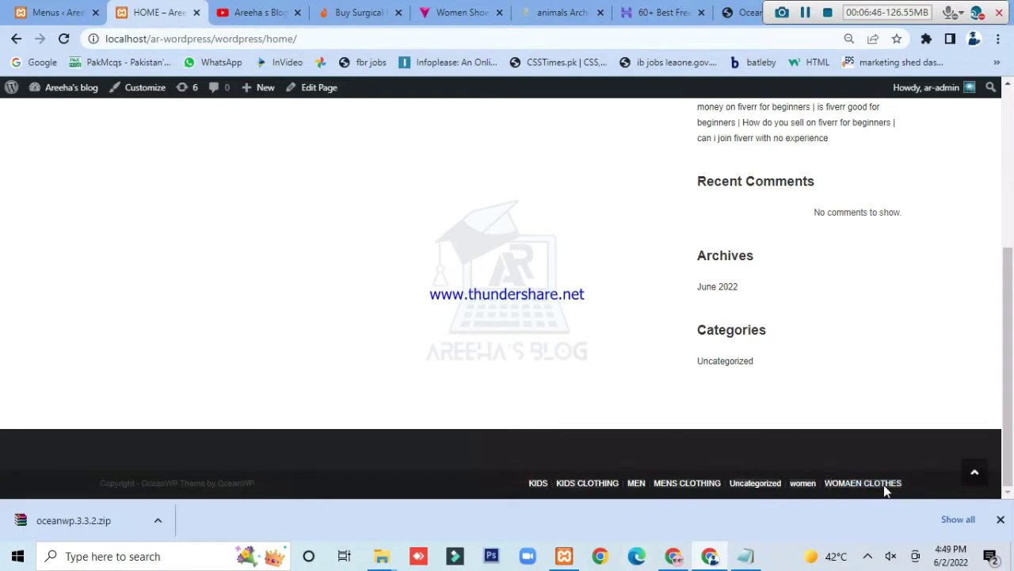
click(52, 14)
Add the SERVICES, CONTACT US and HOME pages to MENUE LIST 2 and save the menu.
scroll(269, 305, down, 3)
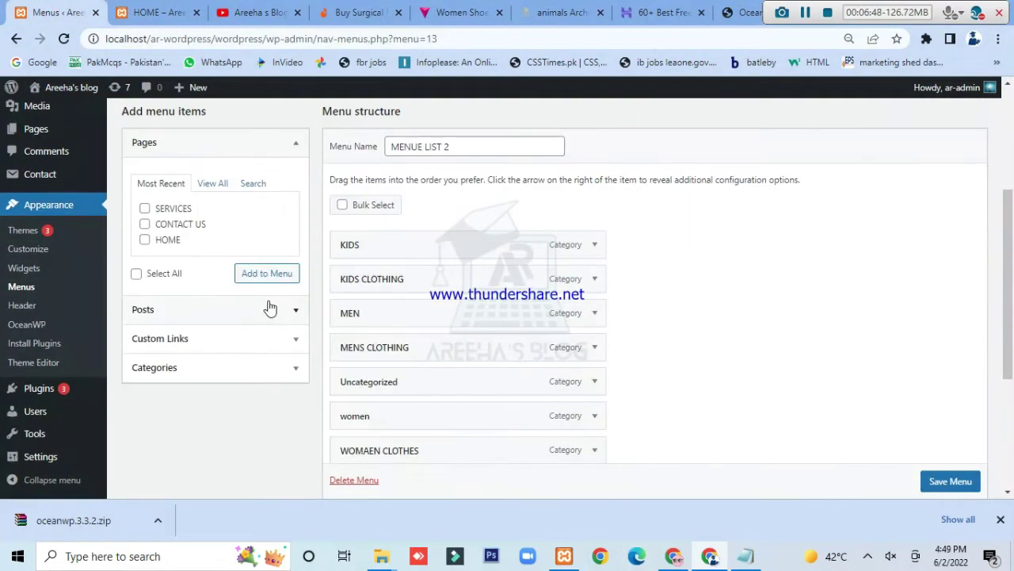
scroll(243, 219, up, 3)
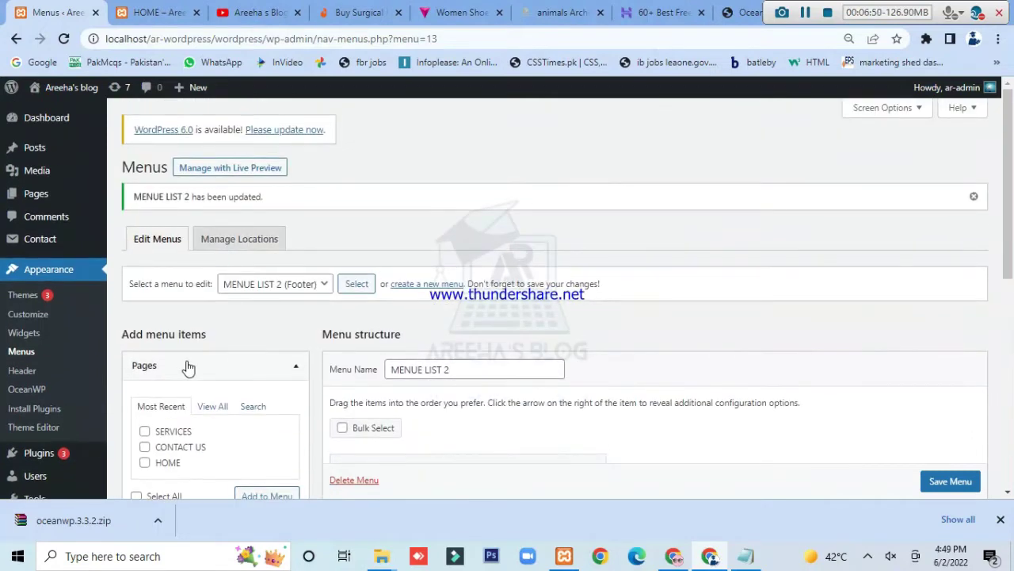
scroll(206, 317, down, 2)
click(145, 282)
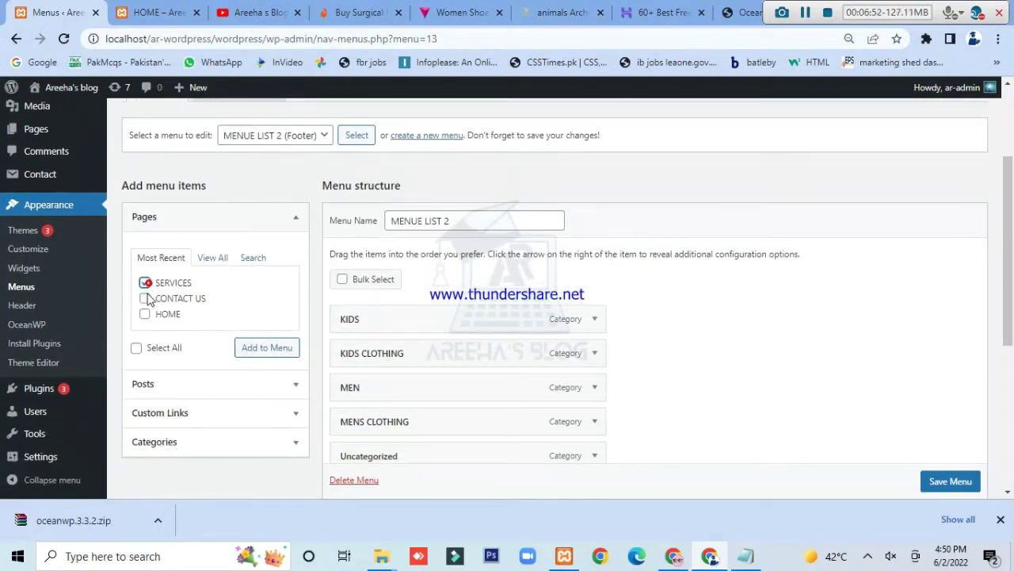
click(144, 298)
click(144, 314)
click(250, 347)
scroll(412, 340, down, 4)
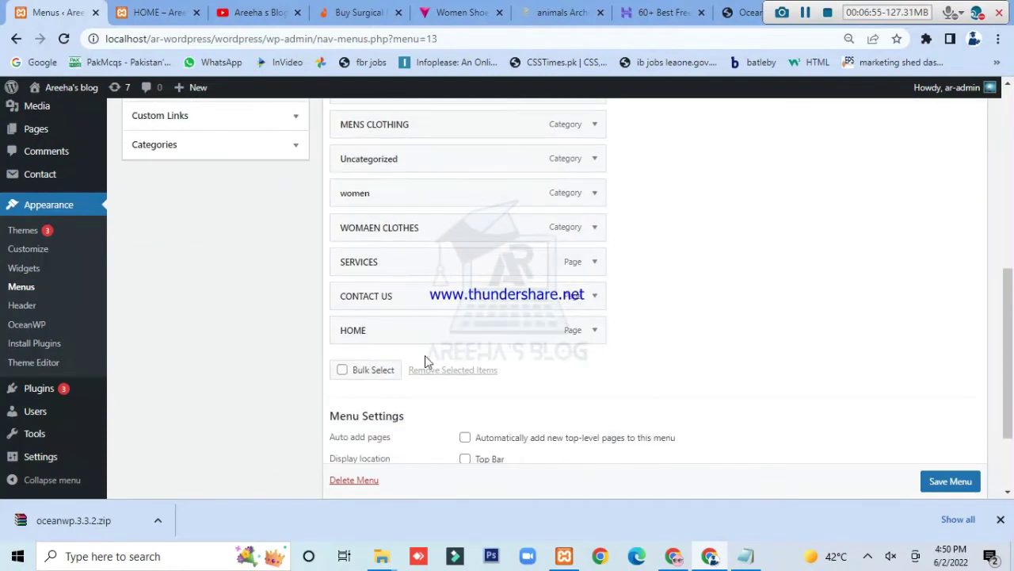
scroll(674, 362, down, 1)
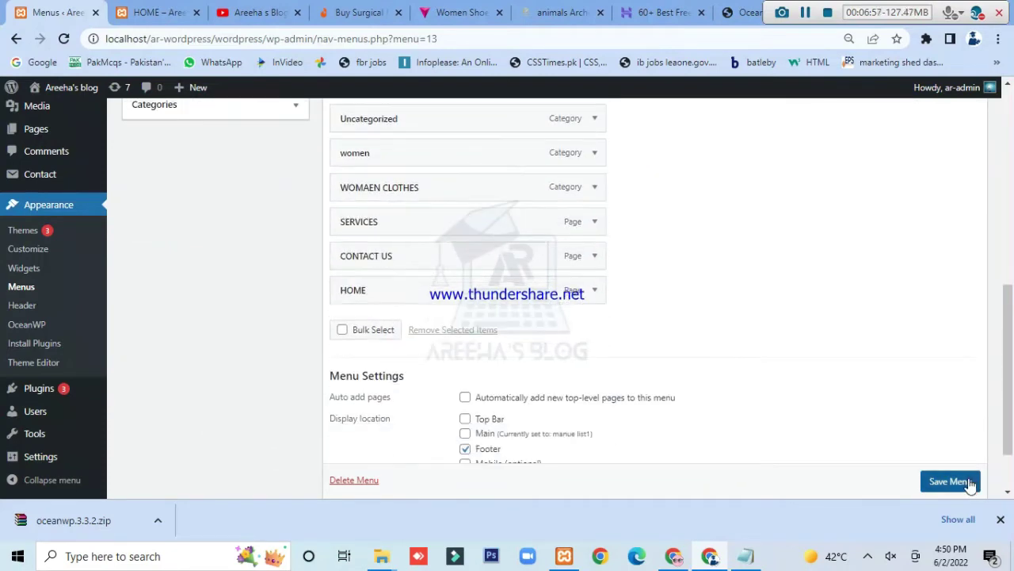
click(967, 482)
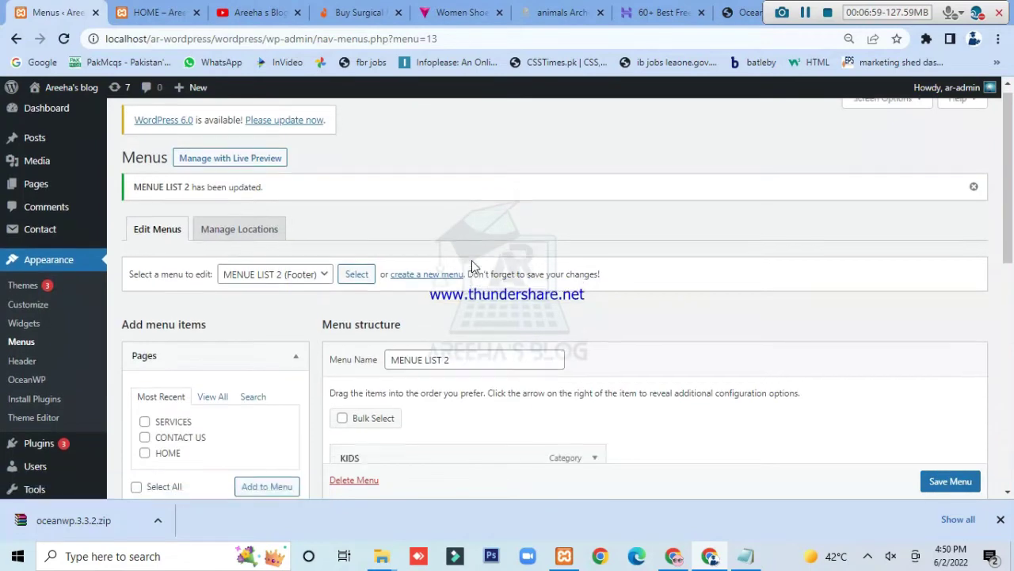
Review MENUE LIST 2's items and display location, and the choice of menus available for editing.
scroll(508, 331, down, 6)
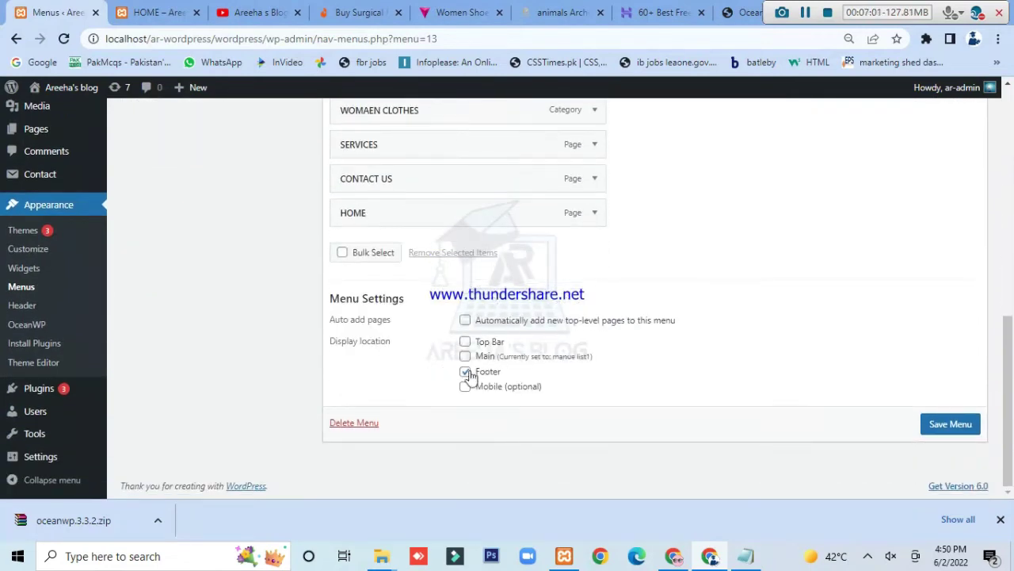
scroll(446, 276, up, 5)
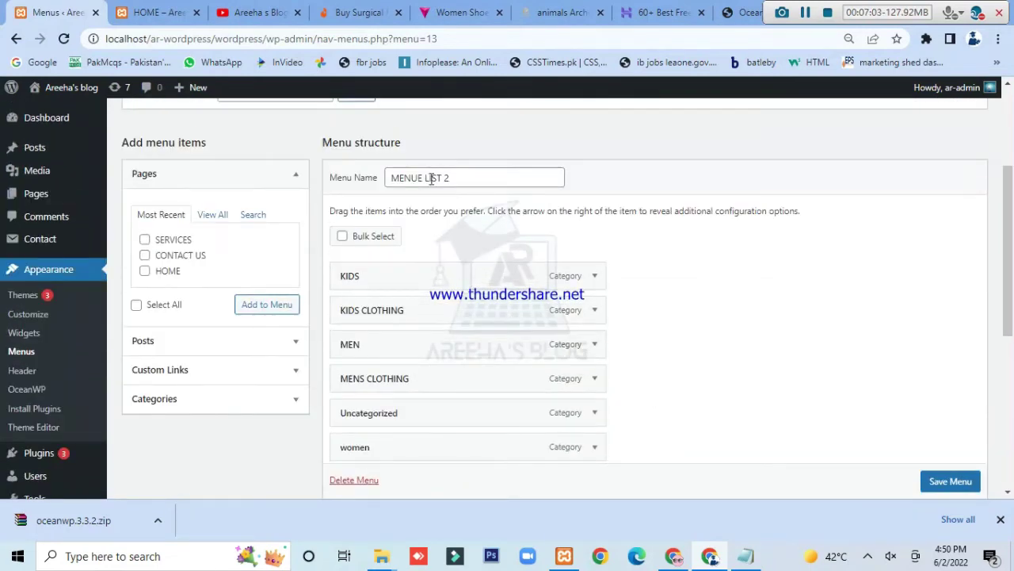
scroll(431, 178, up, 3)
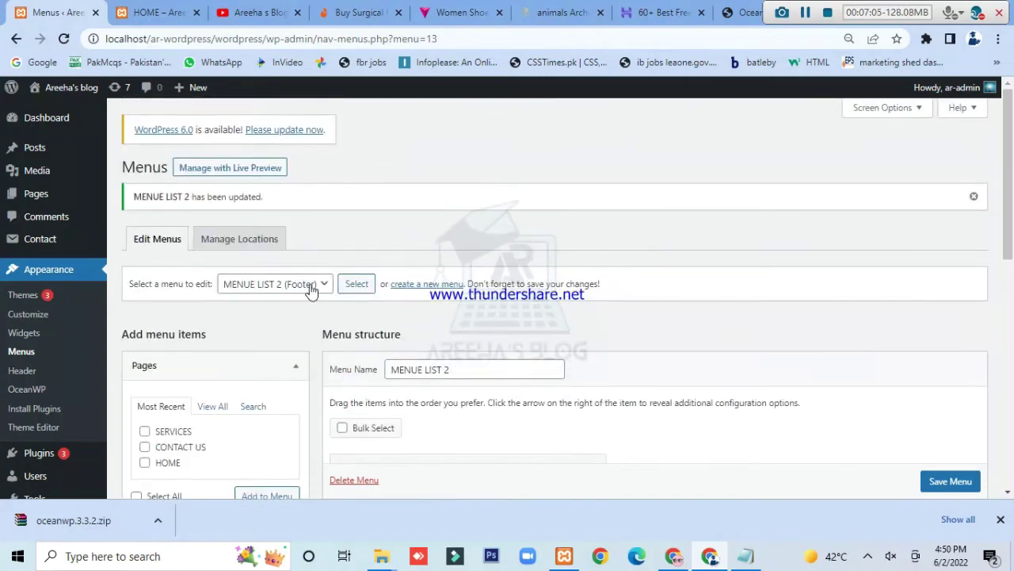
click(311, 287)
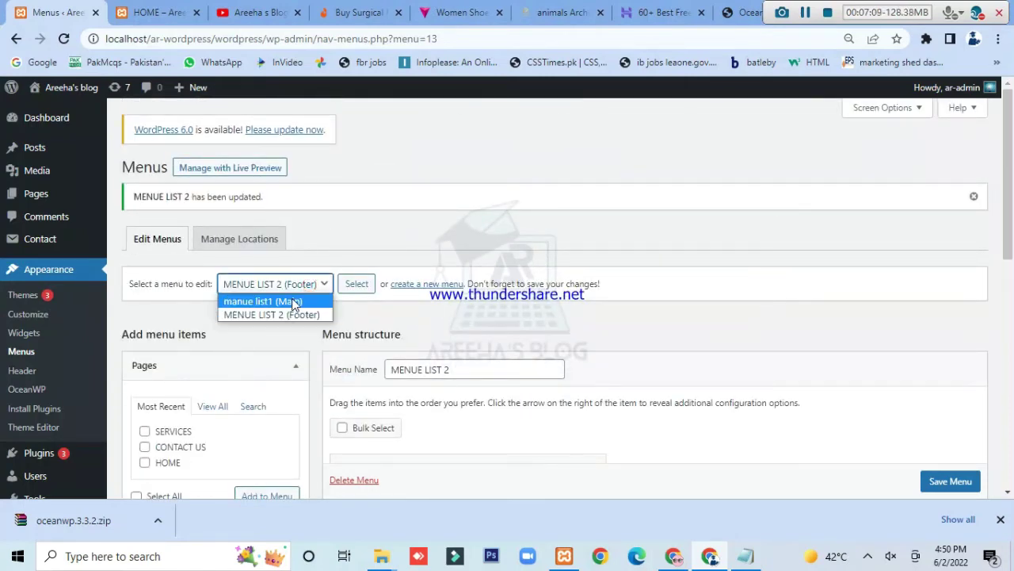
Reload the blog's home page to check the added page links in its footer, and return to the menu editor.
click(159, 12)
click(64, 38)
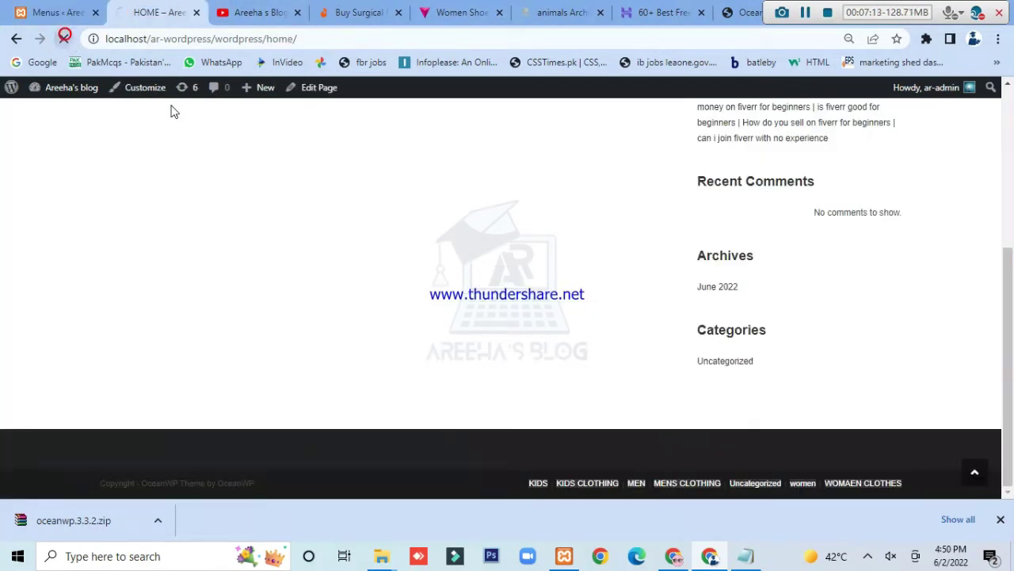
scroll(448, 482, down, 1)
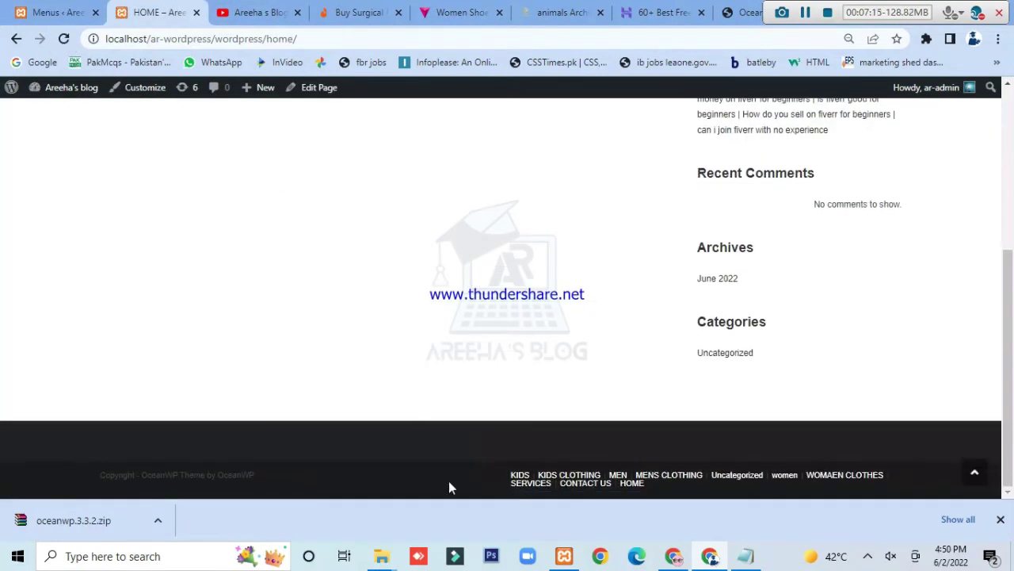
click(668, 494)
click(54, 14)
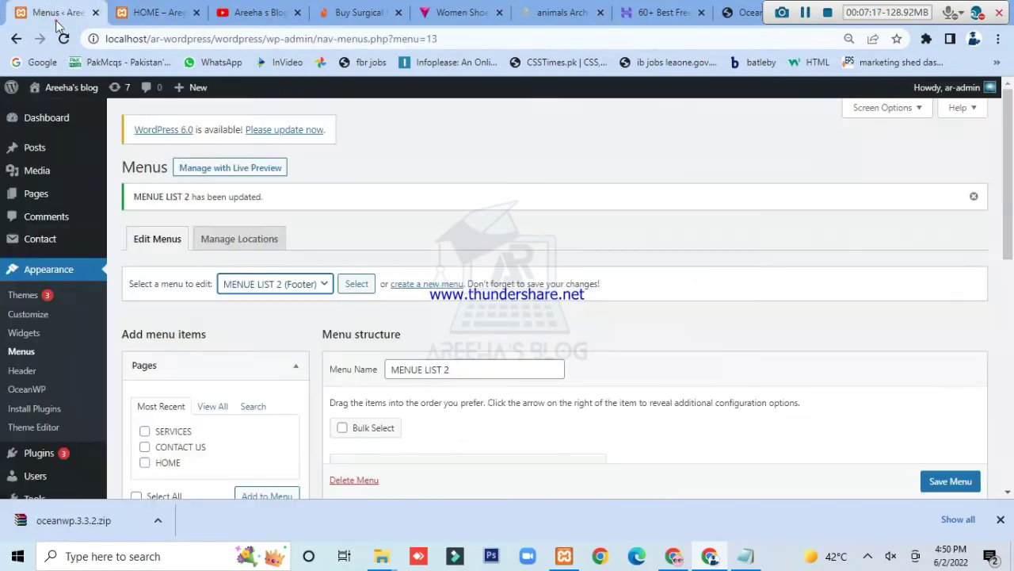
Load manue list1 (Main) in the menu editor in place of MENUE LIST 2.
scroll(317, 270, down, 7)
scroll(377, 274, up, 8)
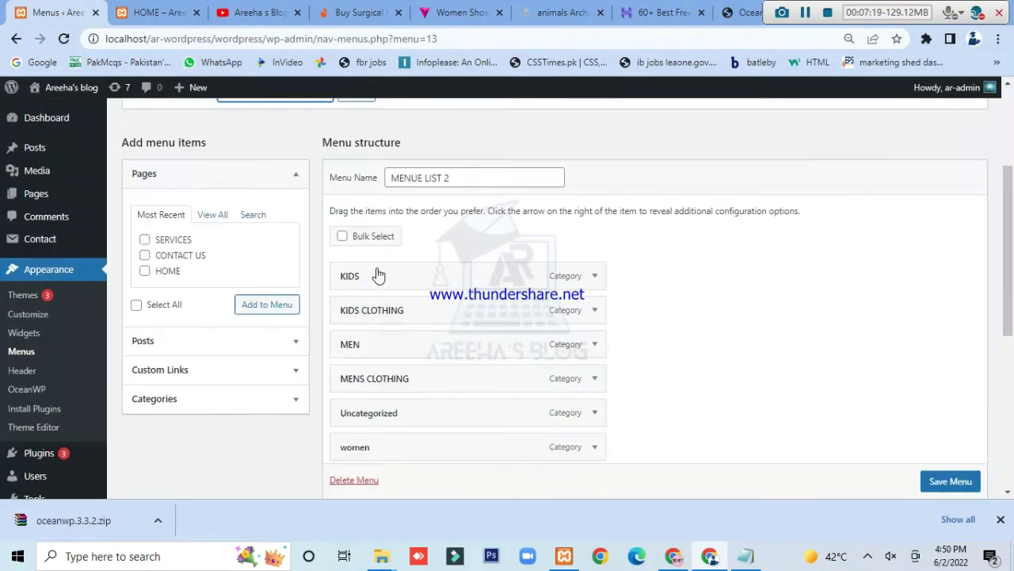
click(283, 283)
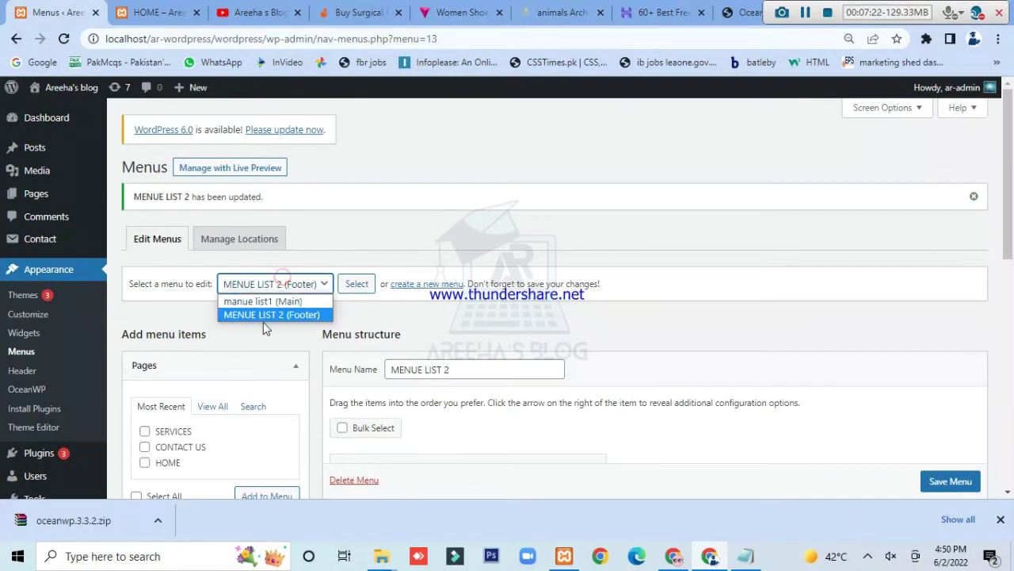
click(270, 301)
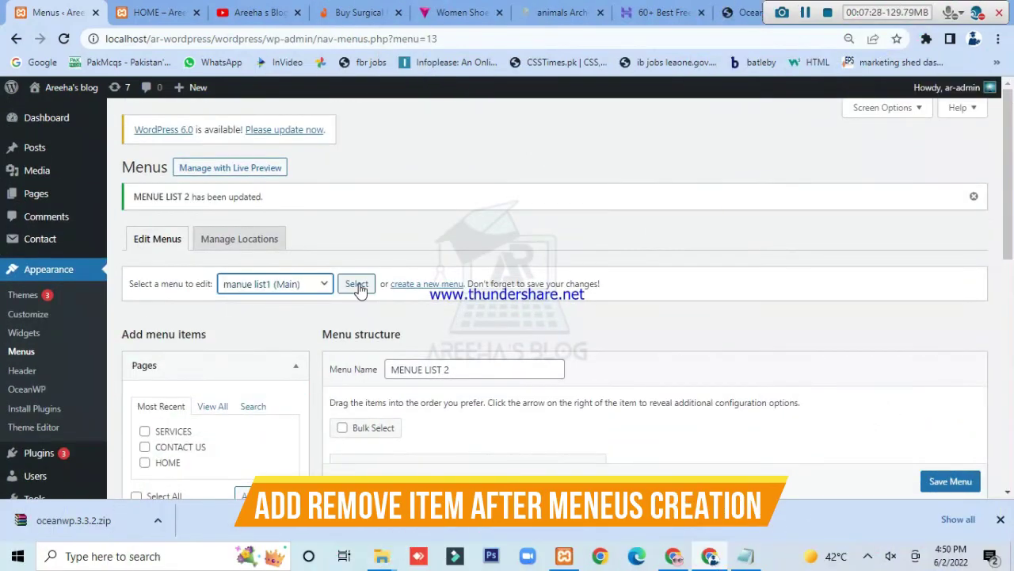
click(357, 285)
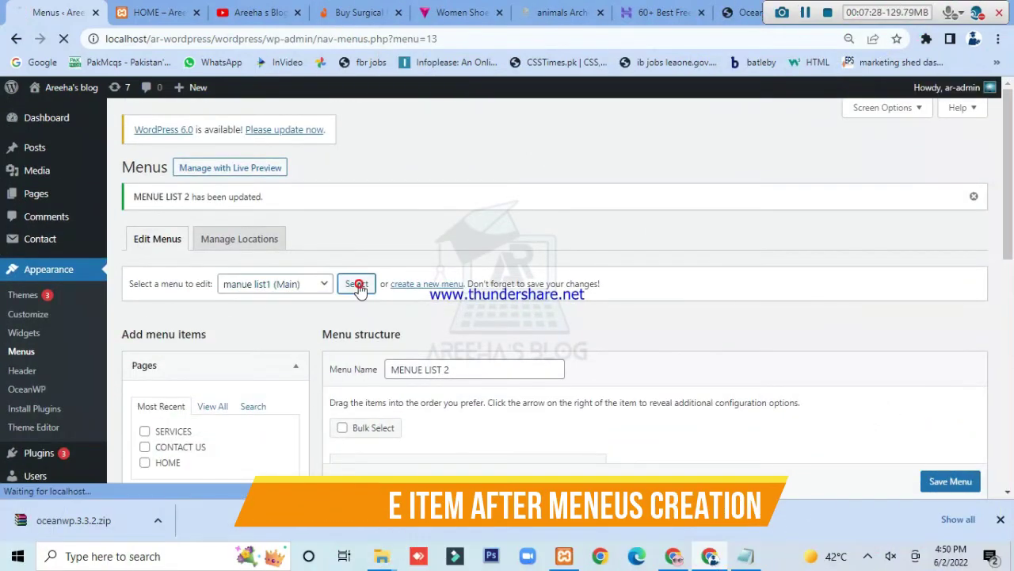
scroll(554, 333, down, 10)
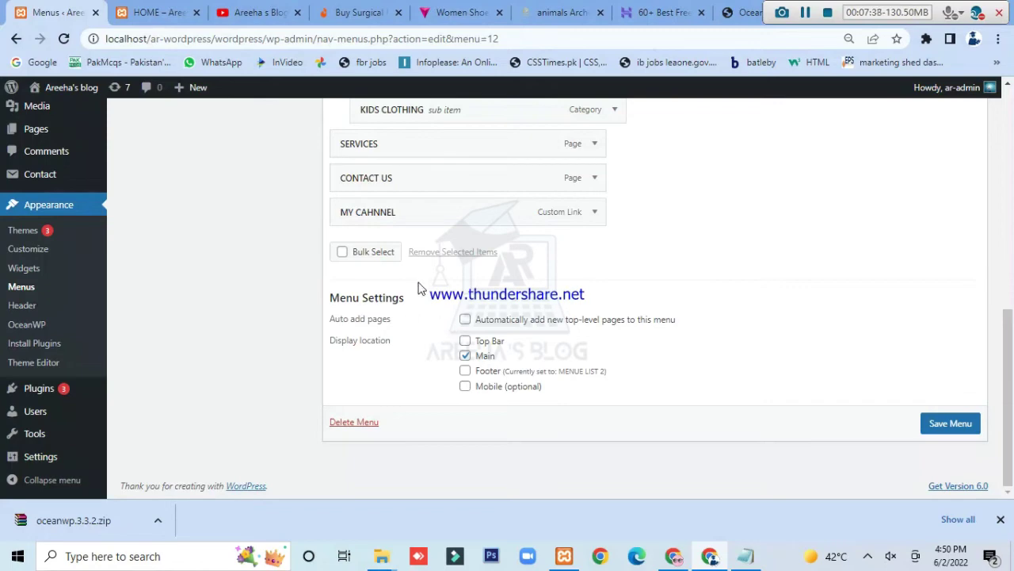
Expand the MENS CLOTHING sub item in manue list1 and review its settings and its remove option.
scroll(420, 287, up, 4)
click(619, 339)
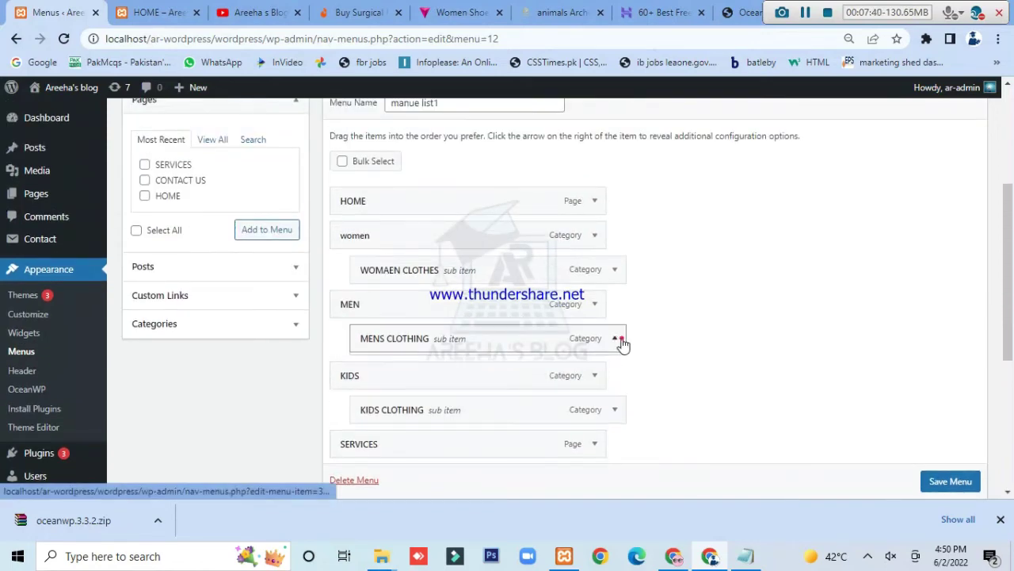
scroll(616, 333, down, 3)
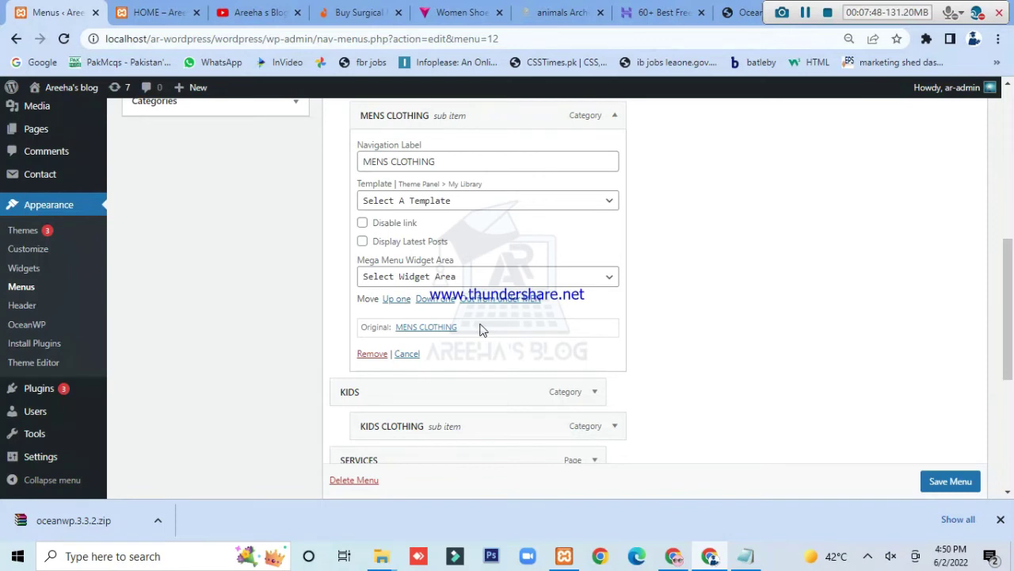
scroll(468, 337, up, 3)
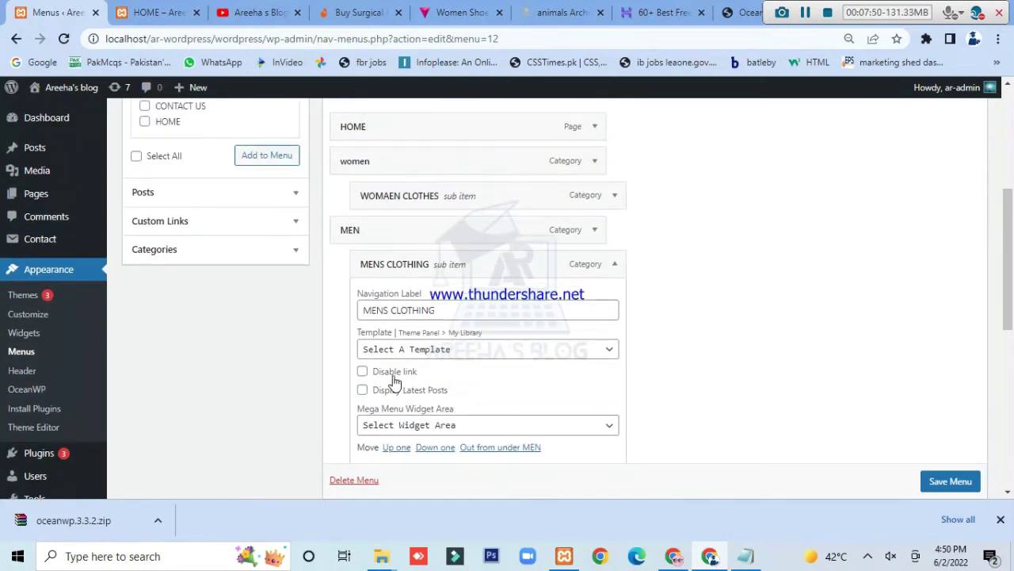
scroll(227, 331, up, 3)
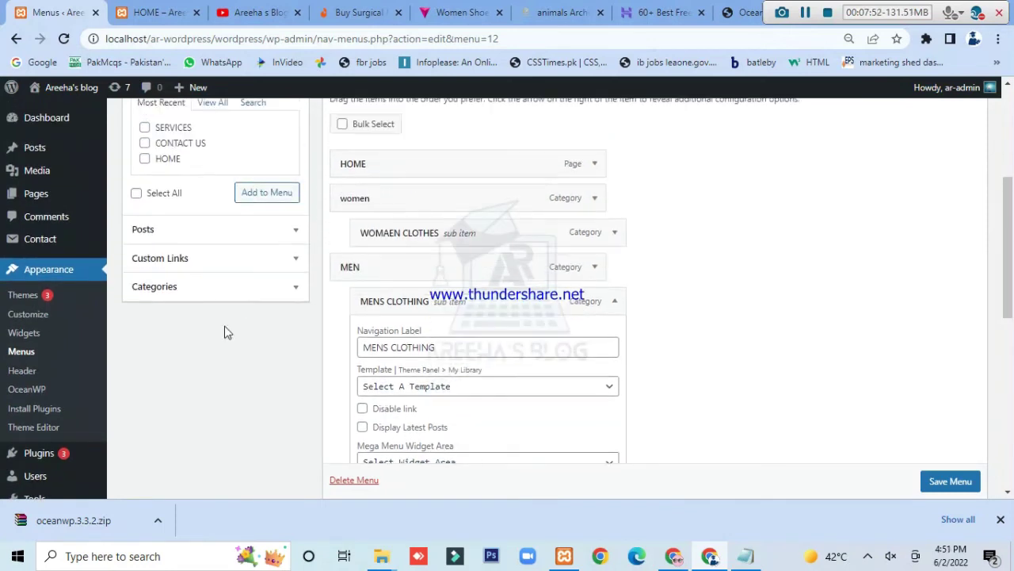
scroll(581, 308, up, 3)
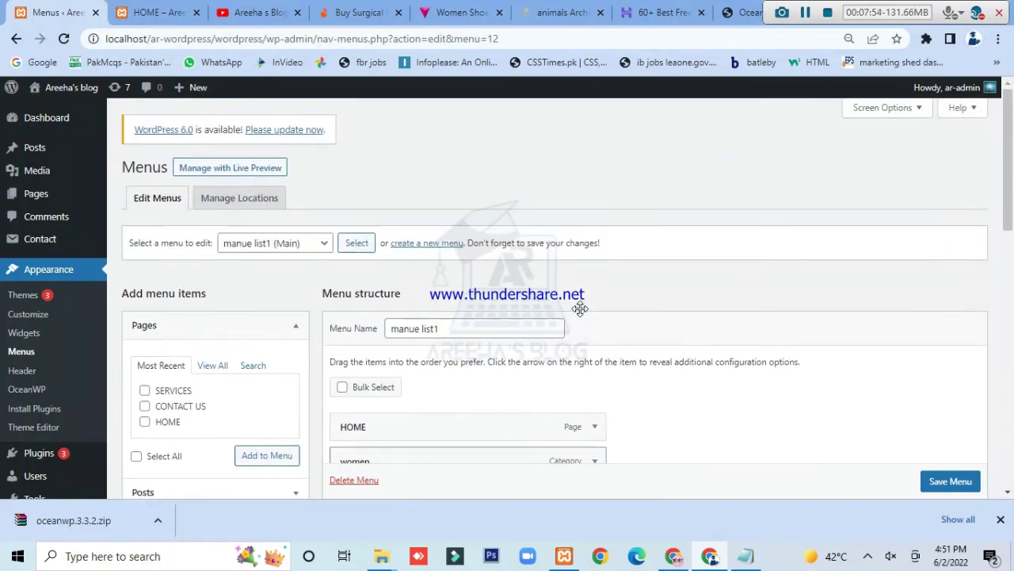
Check the header menu and the footer menu on the blog's home page.
click(155, 12)
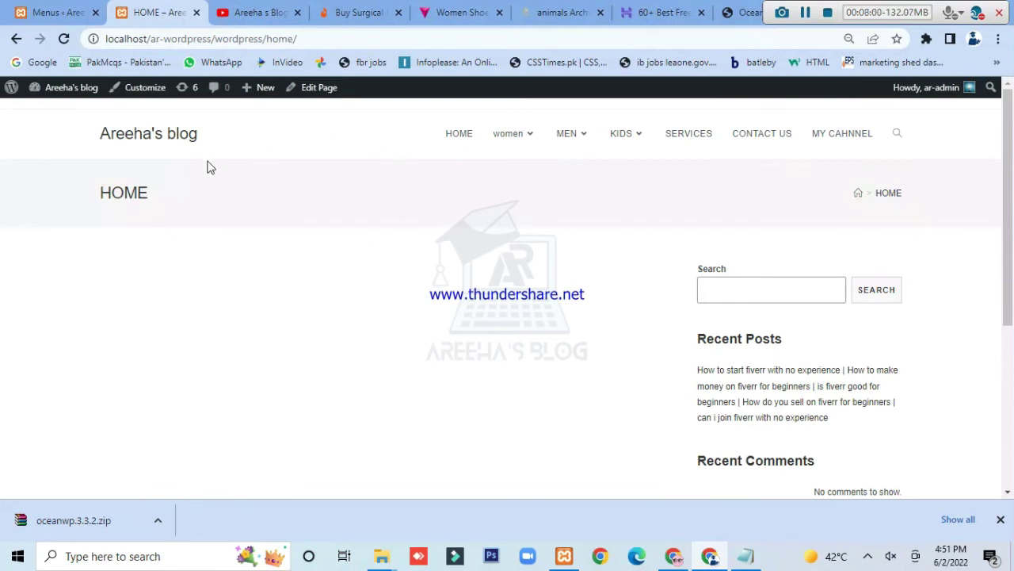
drag(320, 147, 889, 175)
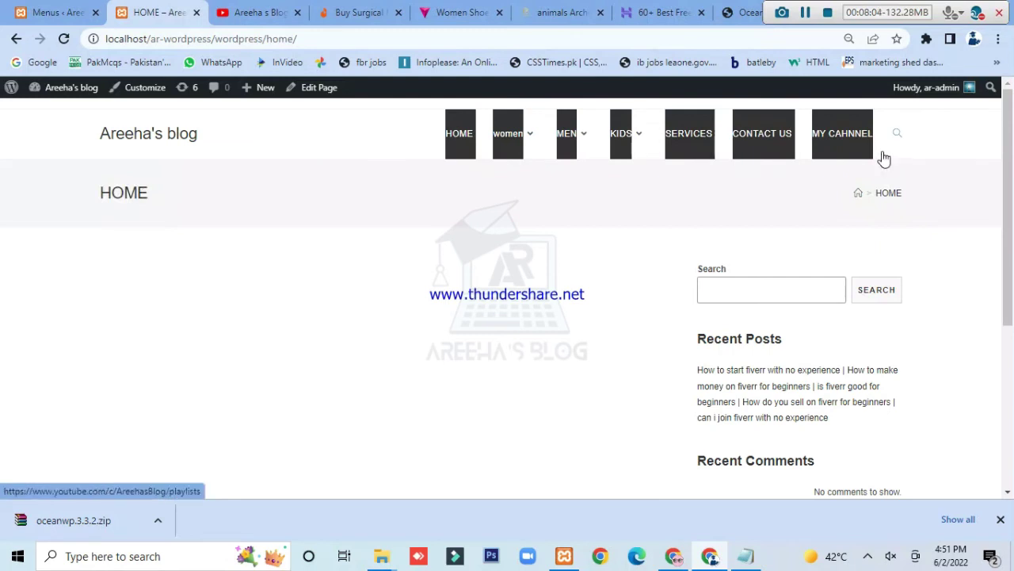
click(222, 195)
scroll(434, 327, down, 4)
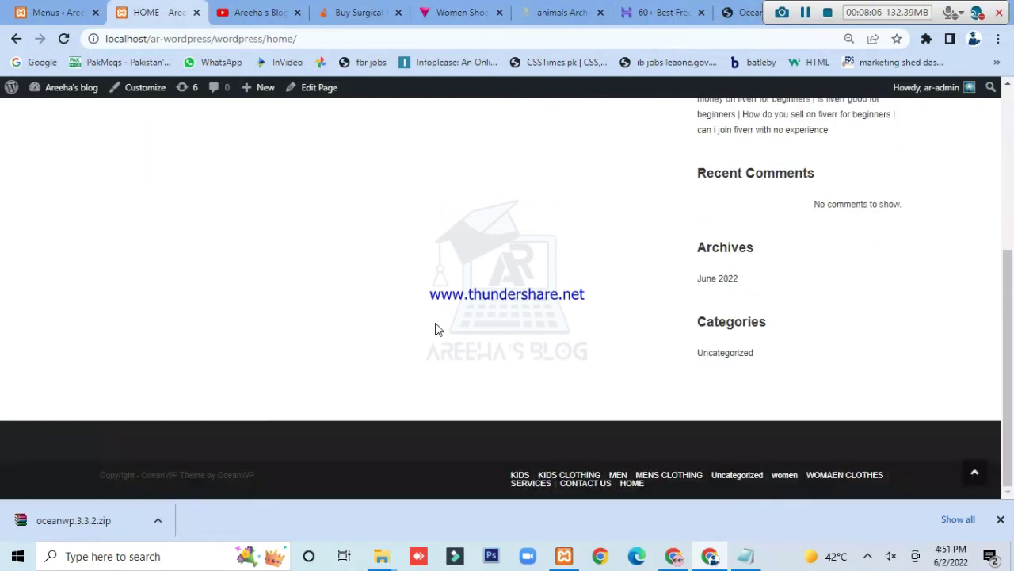
click(443, 443)
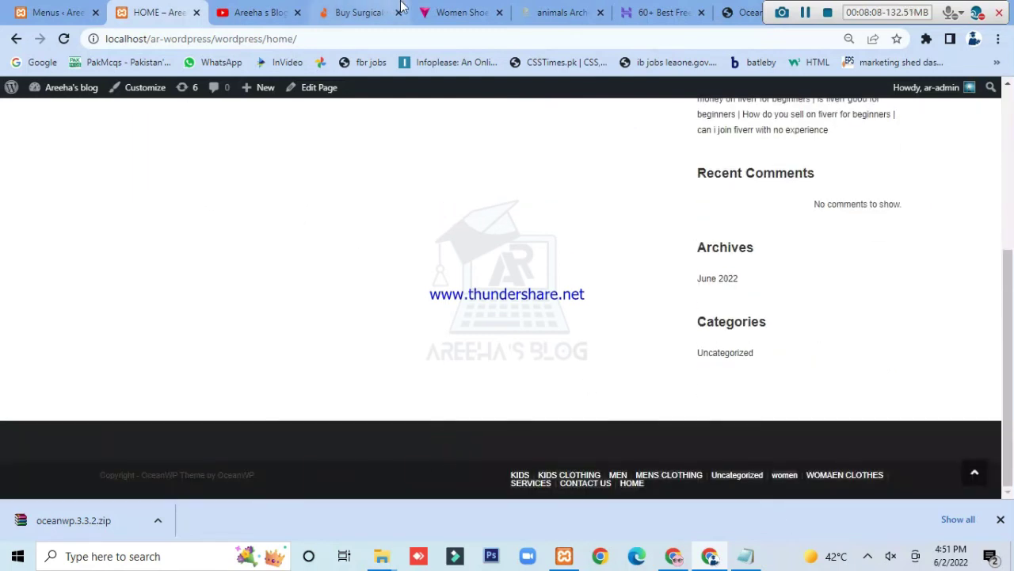
Switch to the Stylo store's women shoes page and view its footer as a menu example.
click(460, 11)
scroll(489, 357, down, 10)
scroll(487, 410, down, 5)
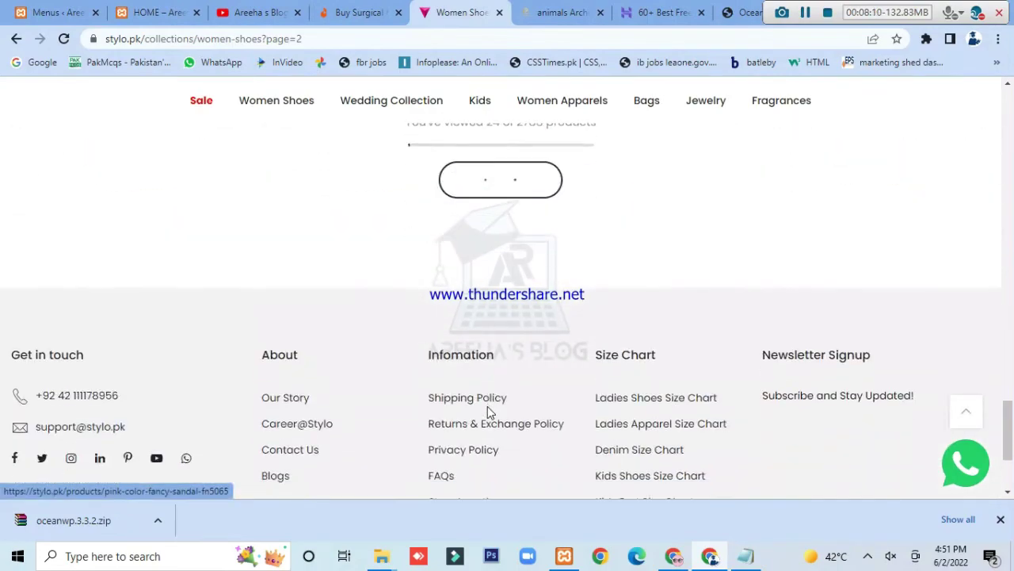
scroll(476, 409, down, 2)
scroll(474, 410, down, 5)
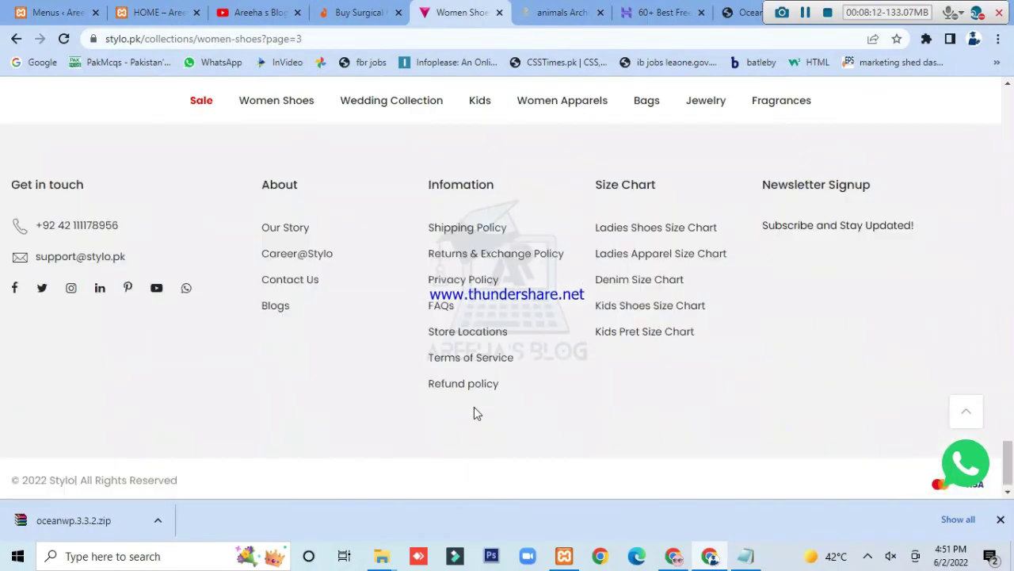
scroll(341, 333, down, 5)
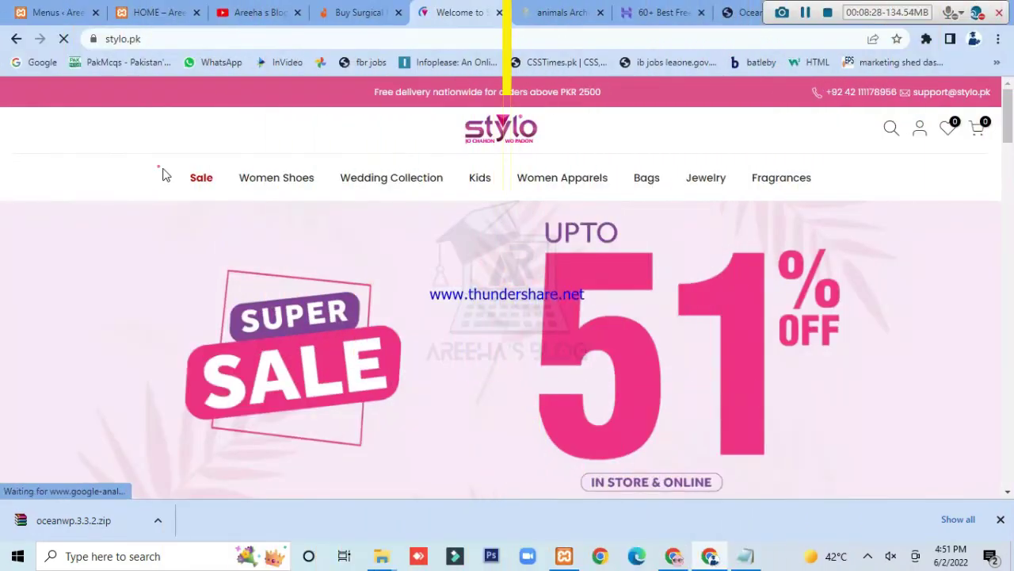
Examine the Stylo home page's header navigation and its About, Infomation, Size Chart and Newsletter Signup footer columns.
drag(163, 174, 1010, 468)
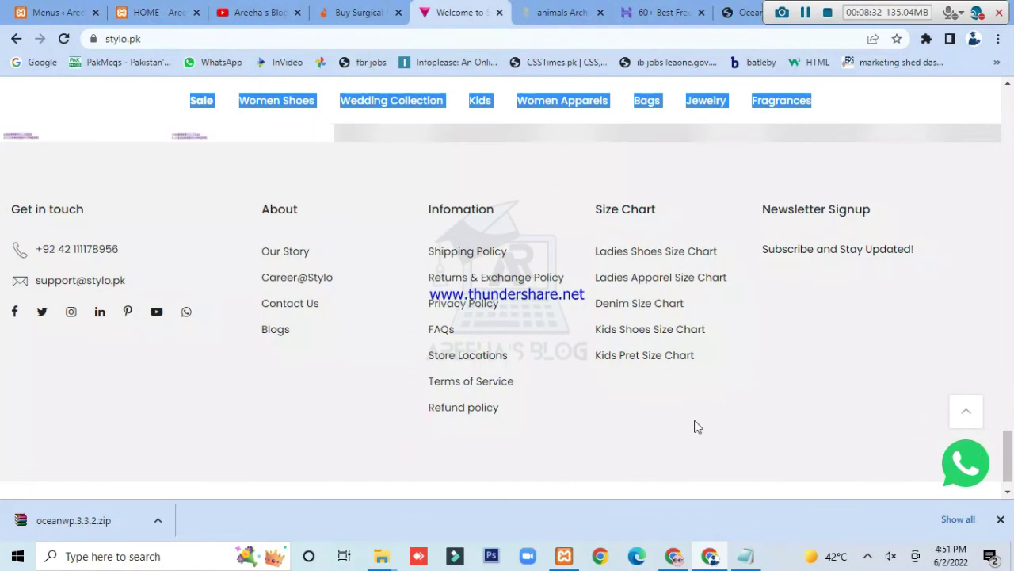
drag(239, 213, 294, 341)
drag(221, 387, 1, 202)
click(1, 202)
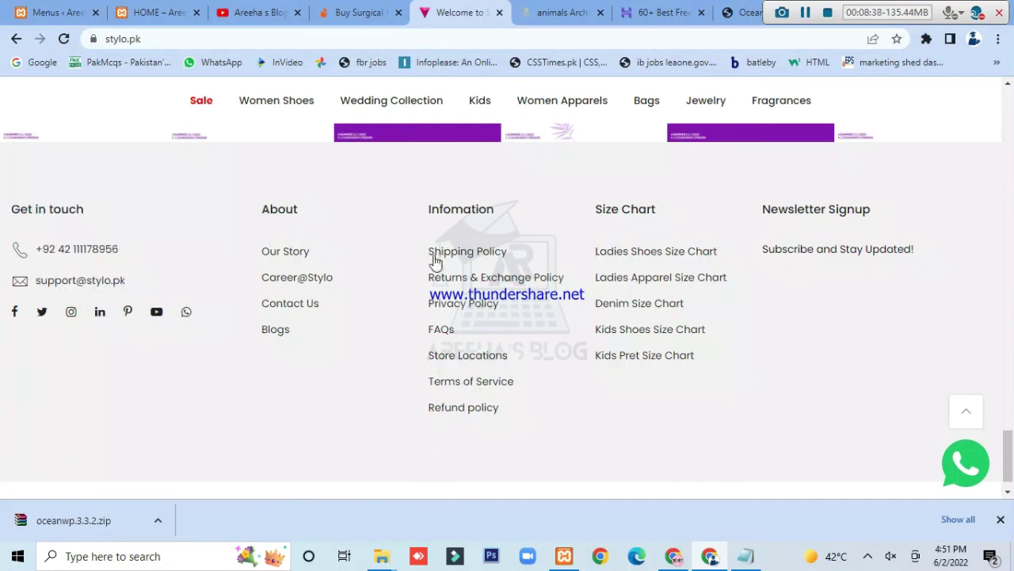
drag(422, 206, 504, 419)
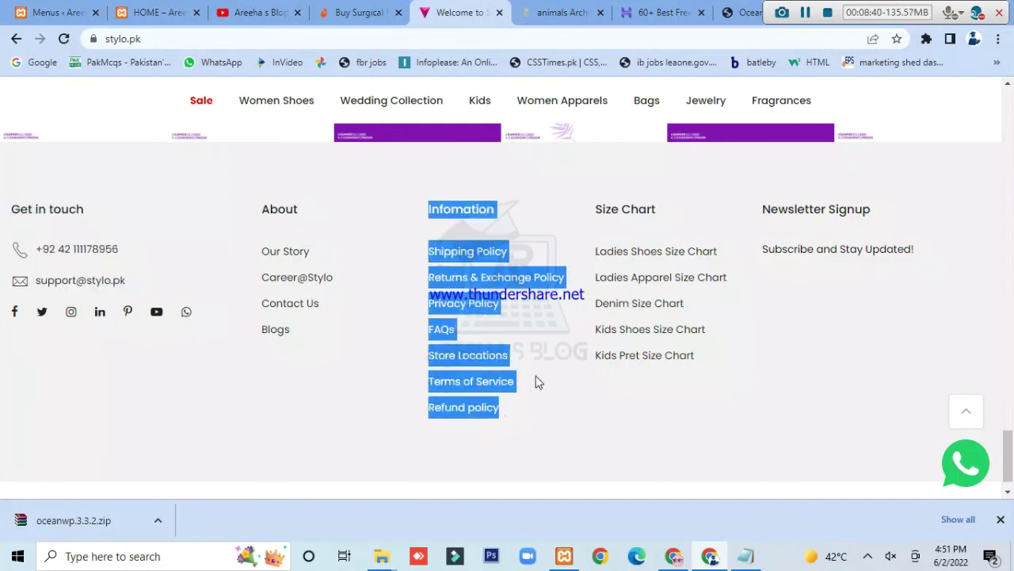
drag(587, 208, 697, 392)
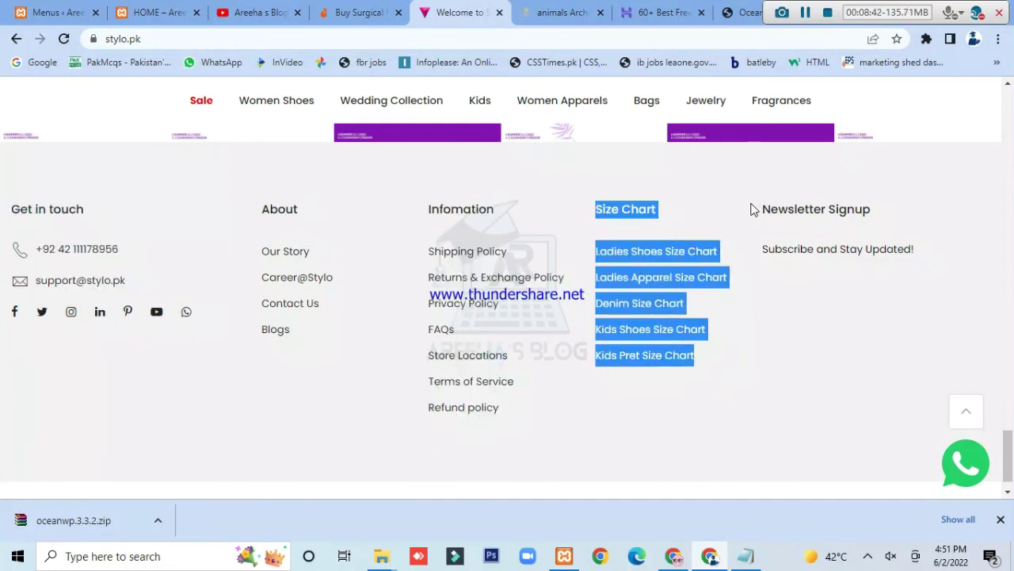
drag(751, 208, 784, 269)
click(687, 418)
click(655, 403)
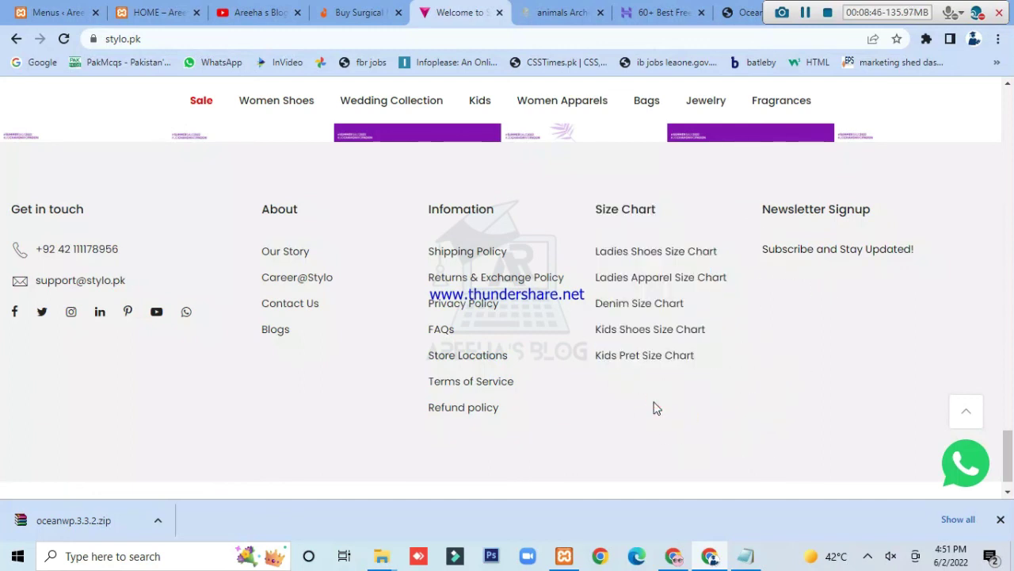
Compare the blog's footer and manue list1's items with the Stylo footer, and return to the menu editor.
click(159, 12)
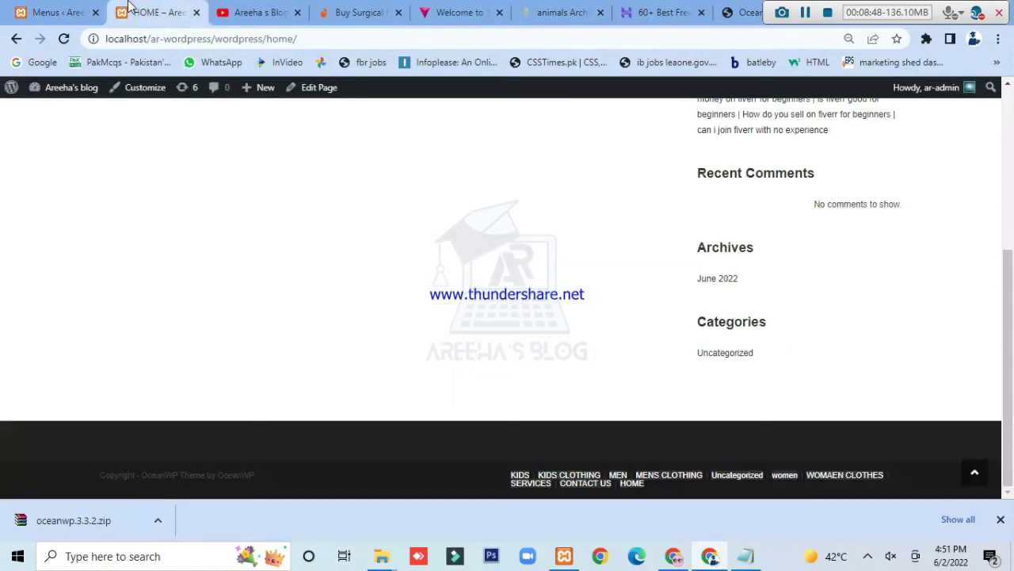
click(89, 9)
scroll(475, 348, down, 4)
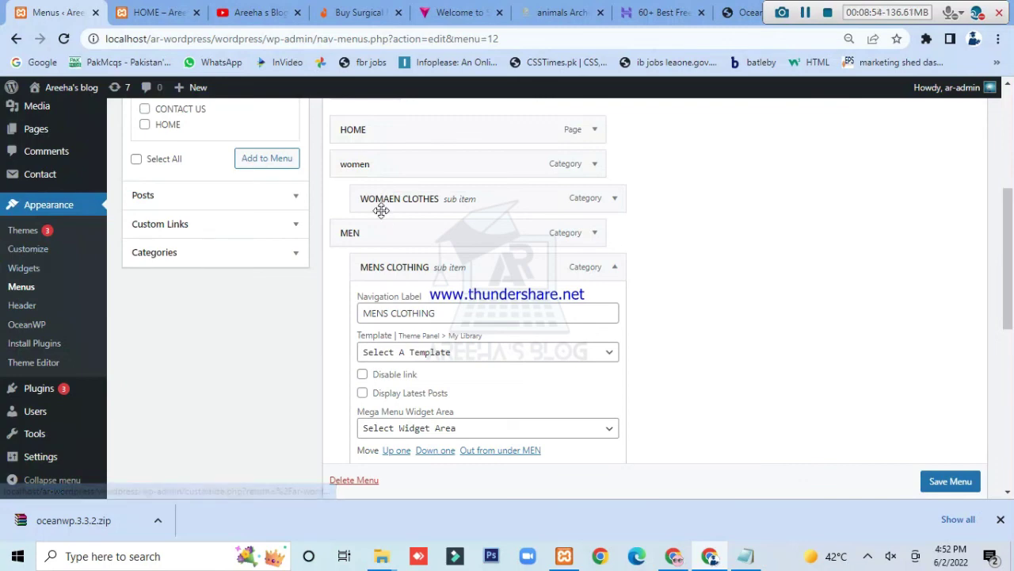
click(158, 12)
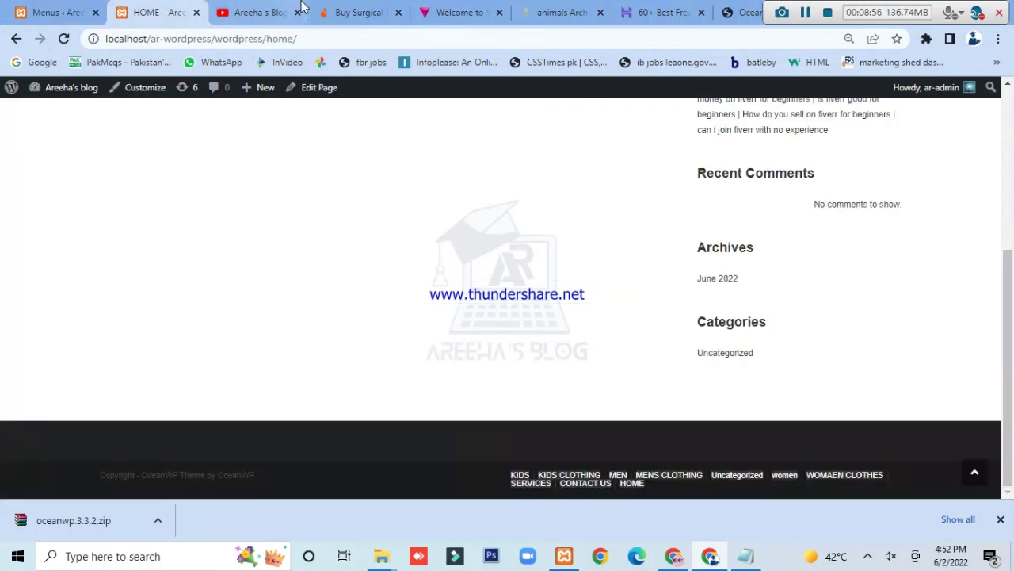
click(519, 9)
click(485, 8)
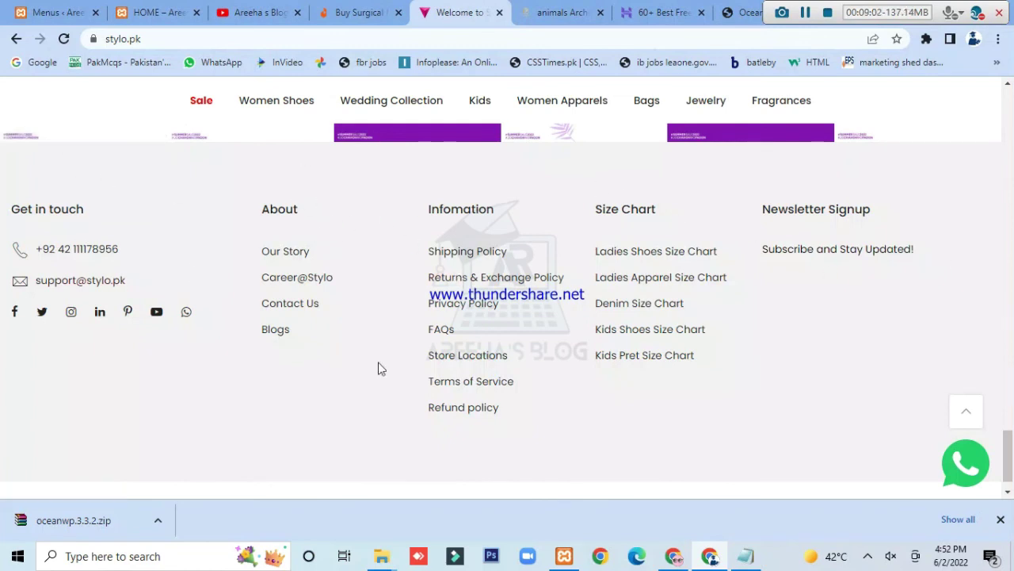
click(57, 9)
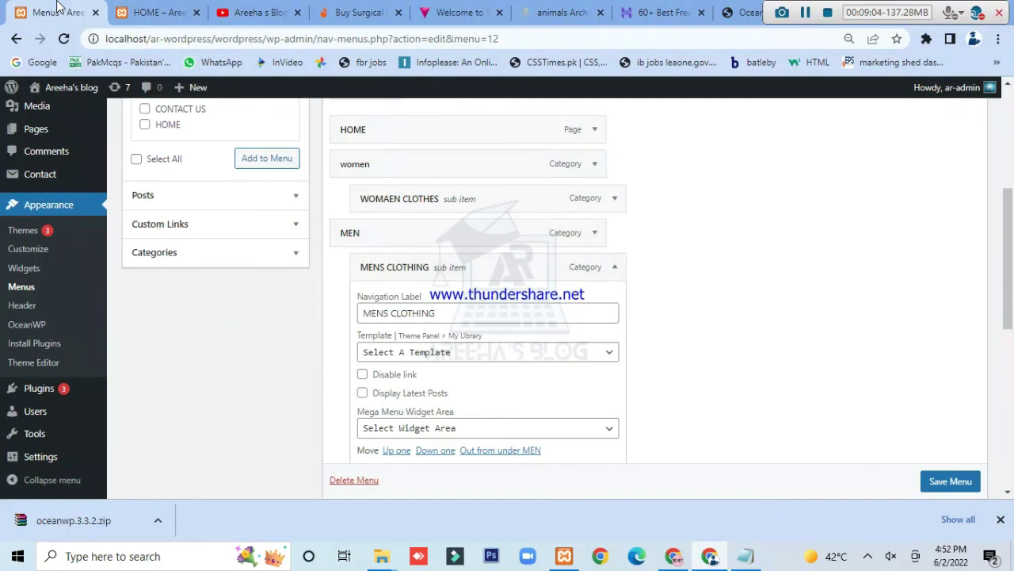